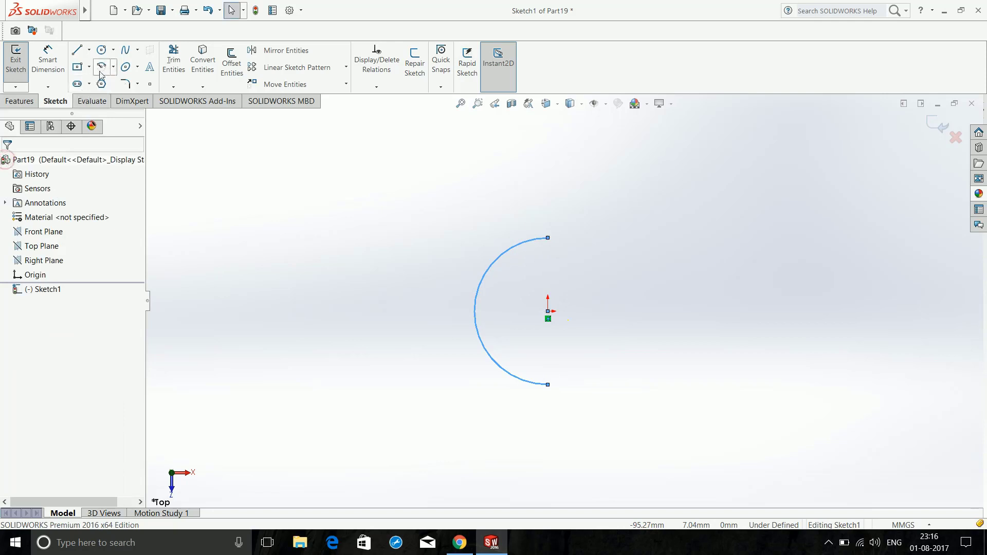
- Sketch a larger left-facing half-circle arc with a radius of about 40 mm, centred on the origin around the existing arc
left_click(101, 67)
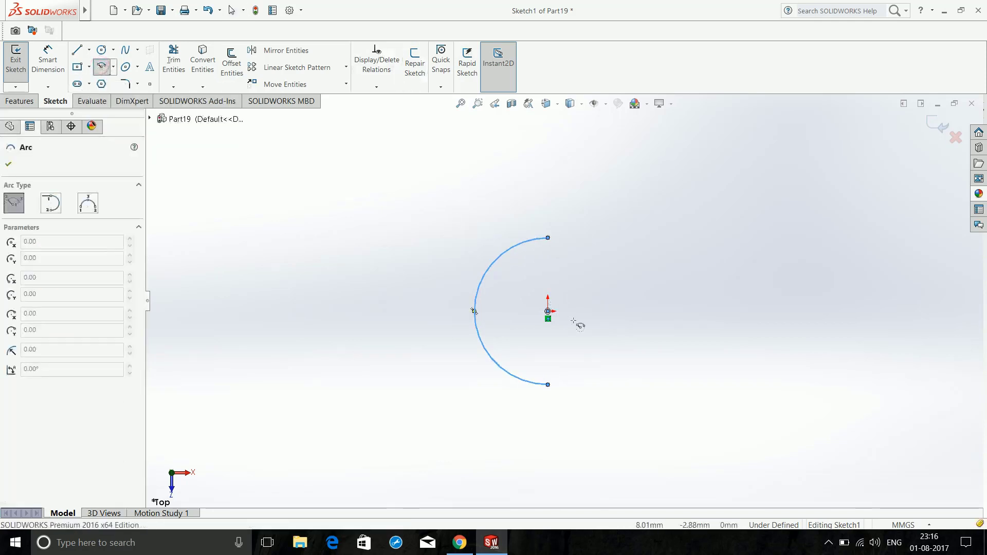
left_click(548, 311)
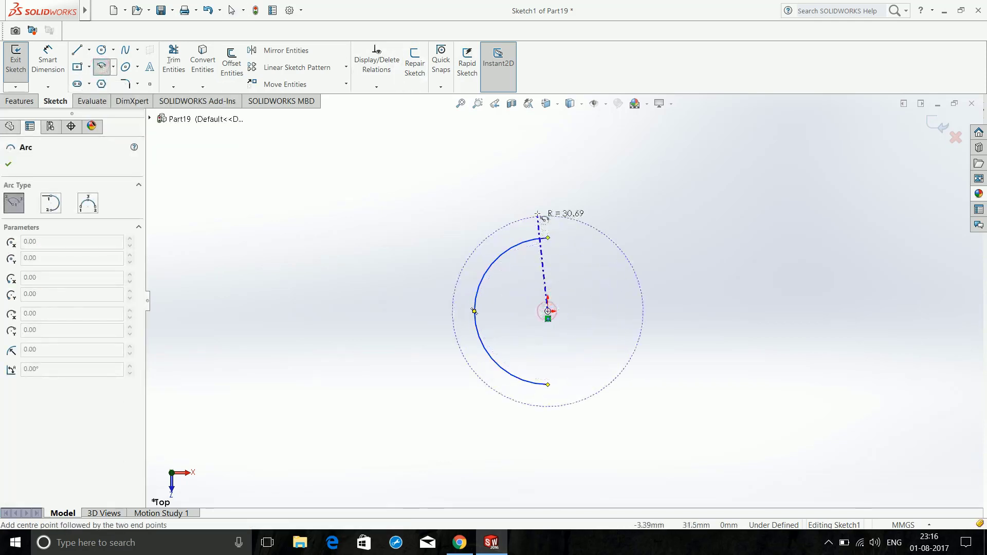
left_click(548, 187)
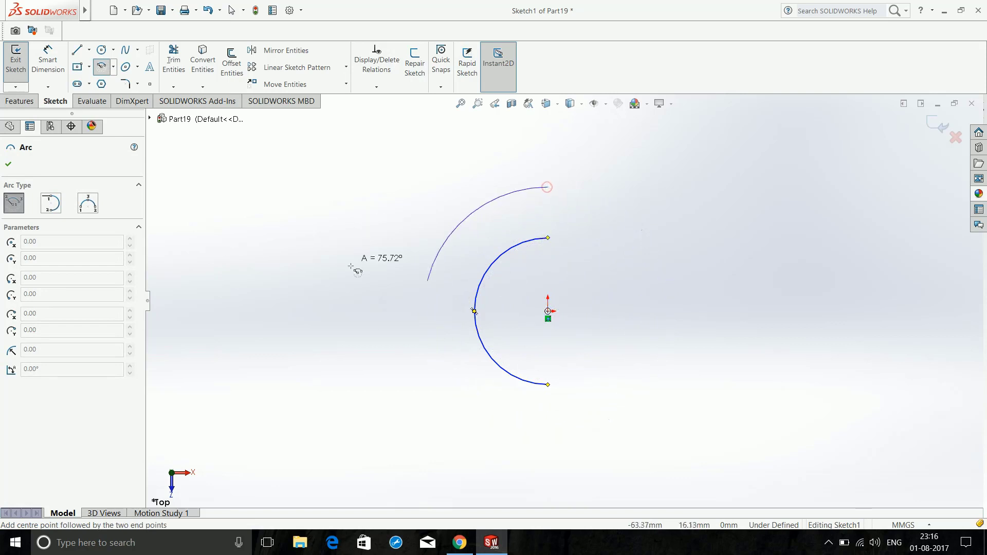
left_click(549, 422)
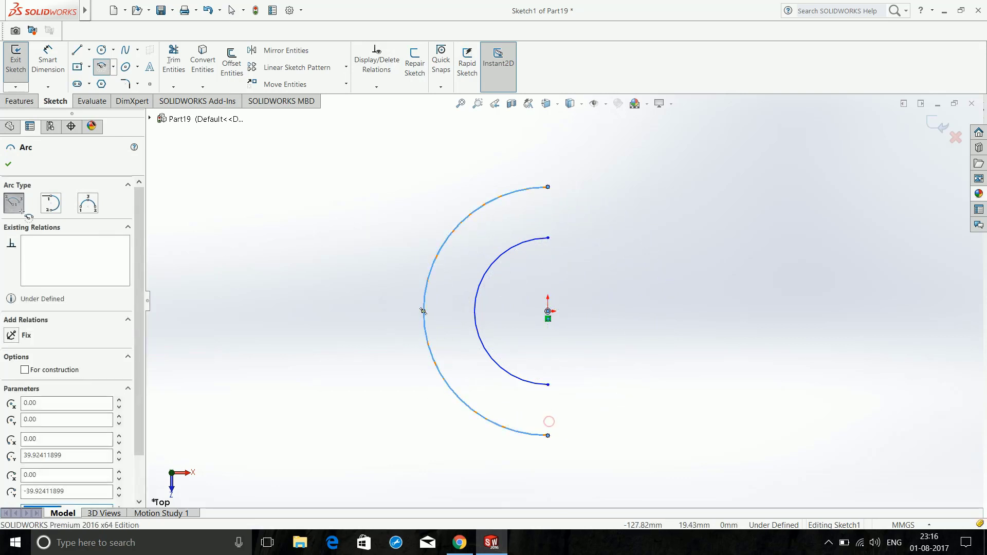
left_click(10, 164)
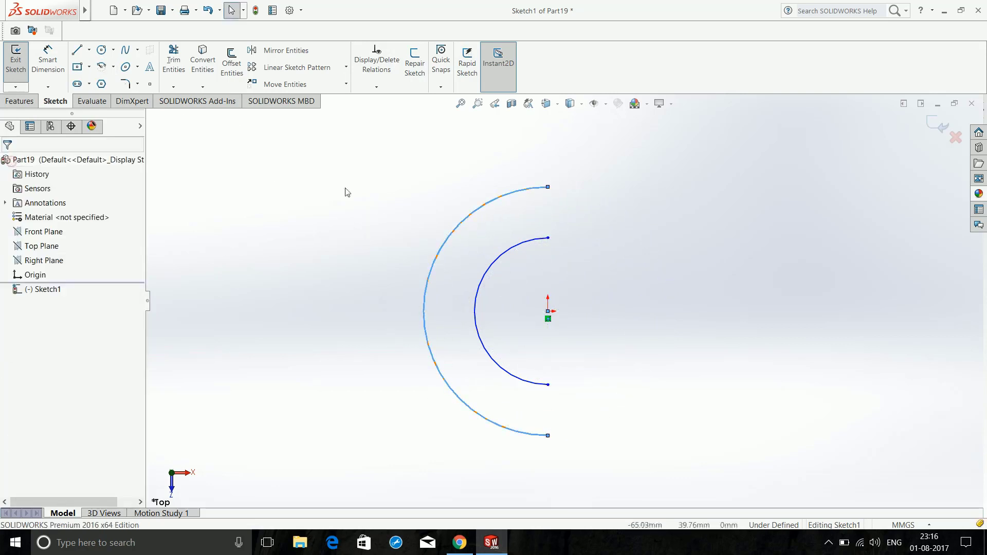
- Dimension the outer arc with a radius of 30 mm
left_click(45, 63)
left_click(478, 209)
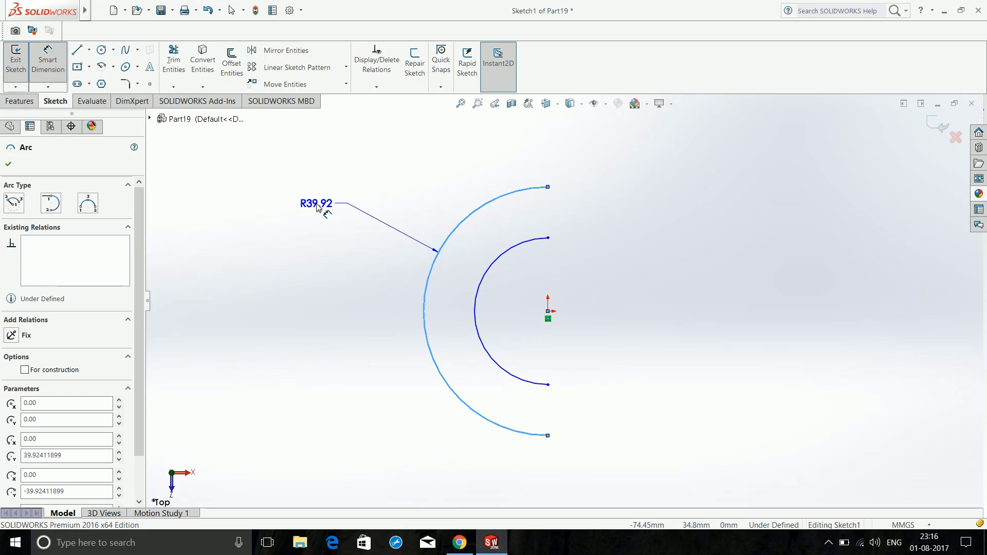
left_click(318, 206)
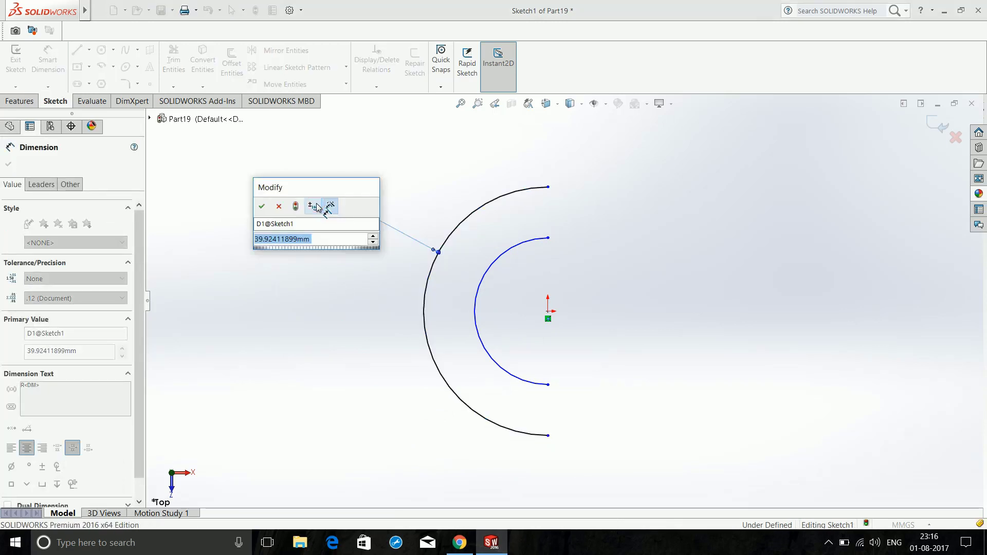
type("30mm")
key("Return")
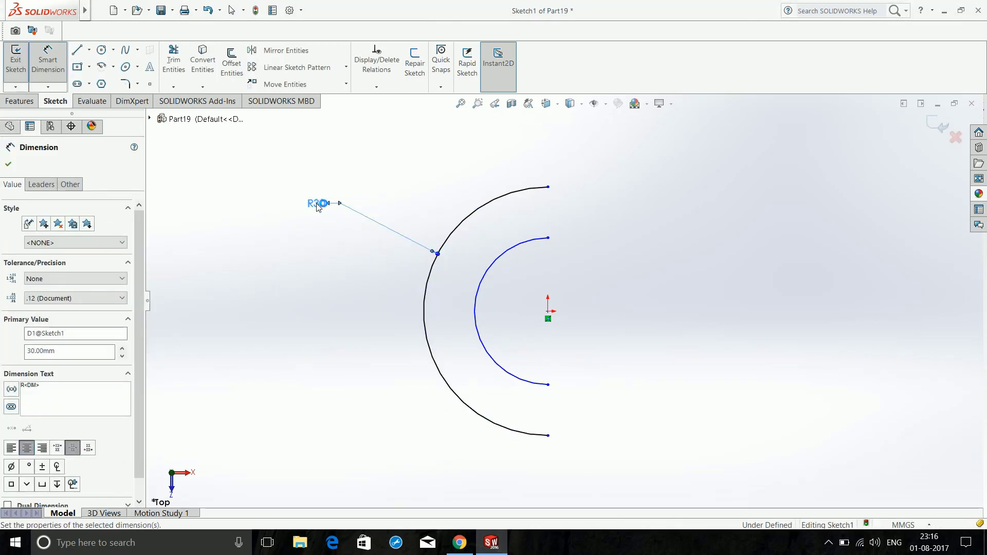
- Dimension the inner arc with a radius of 15 mm
left_click(484, 278)
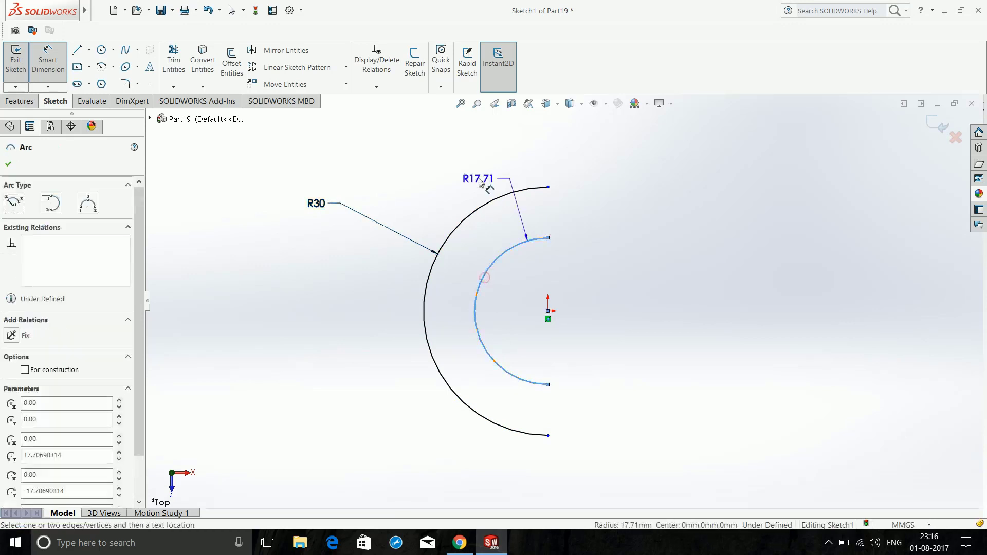
left_click(469, 164)
type("15.00m")
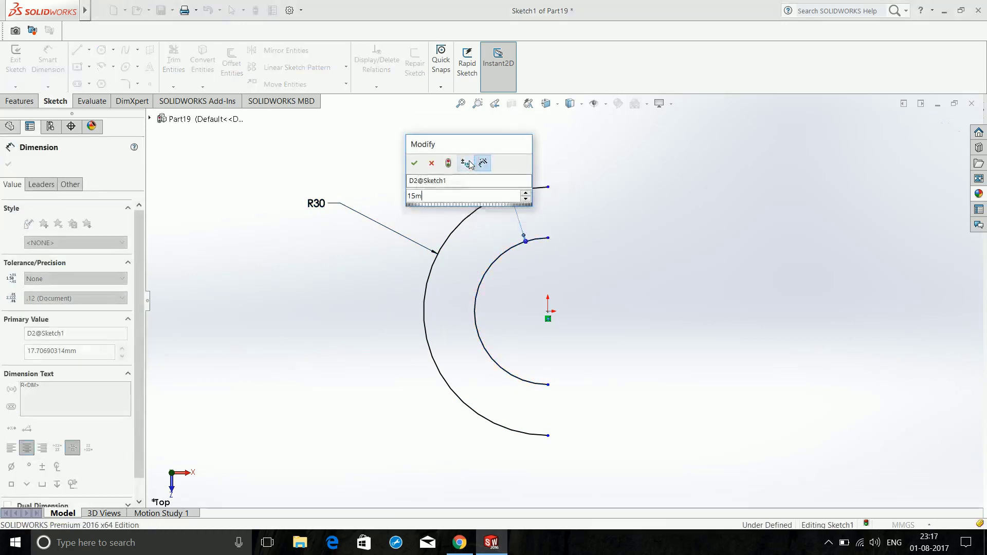
type("m")
key("Return")
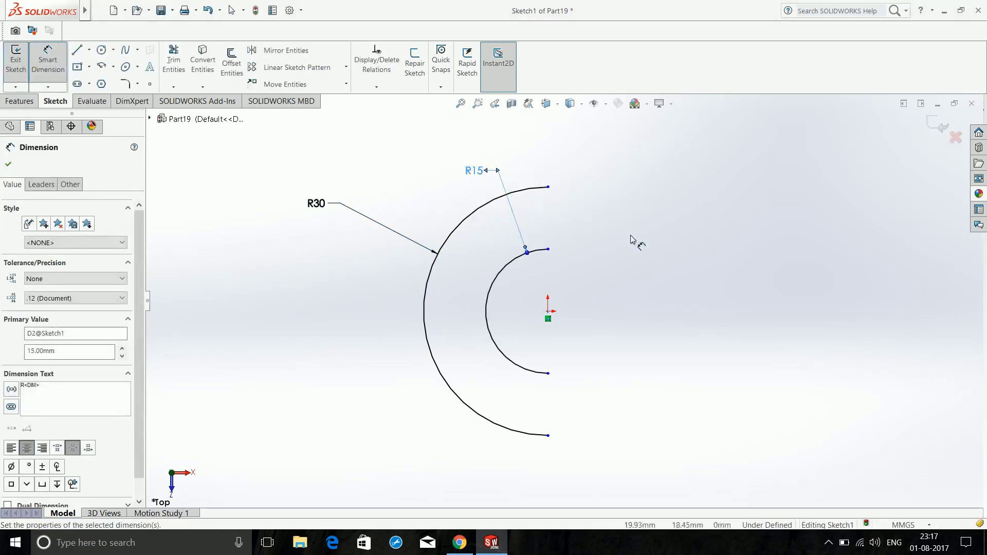
key("Escape")
- Add vertical relations between the inner arc's upper endpoint and the origin, and between the upper endpoints of both arcs
scroll(551, 244, "down", 2)
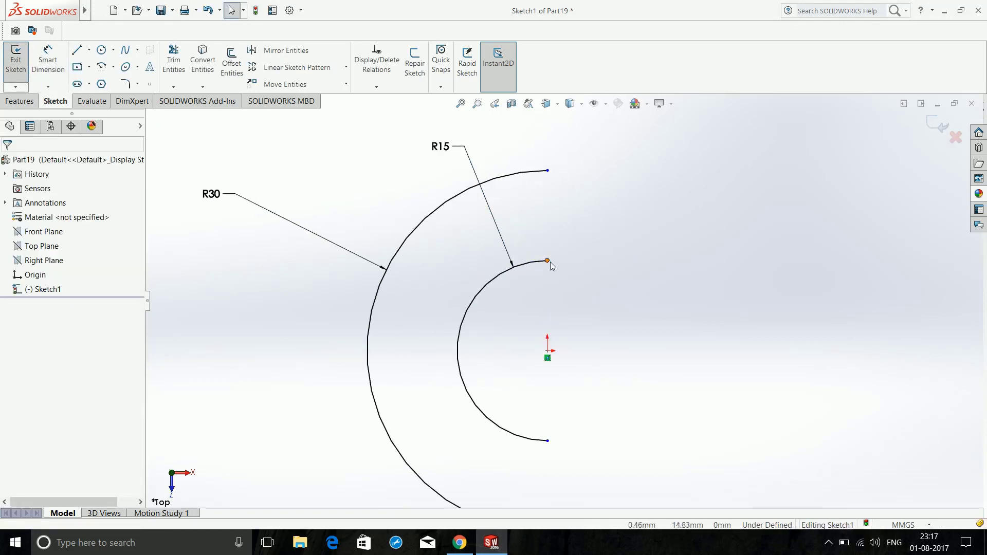
left_click(548, 261)
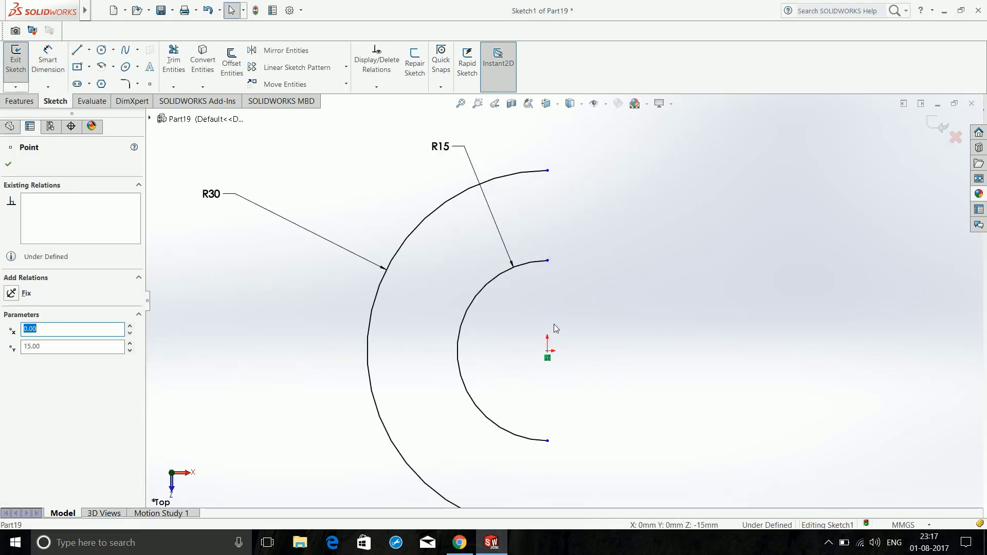
left_click(548, 352, "ctrl")
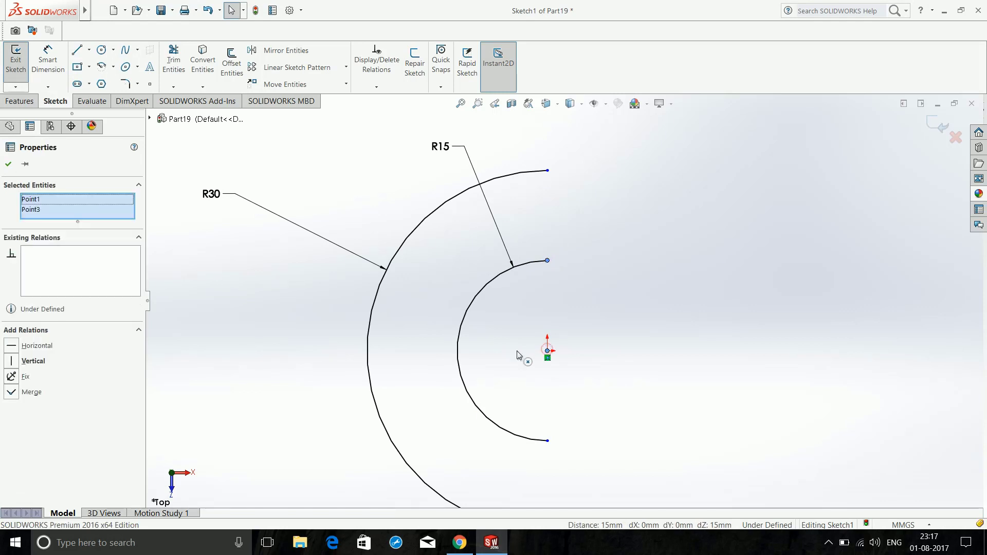
left_click(13, 361)
left_click(624, 324)
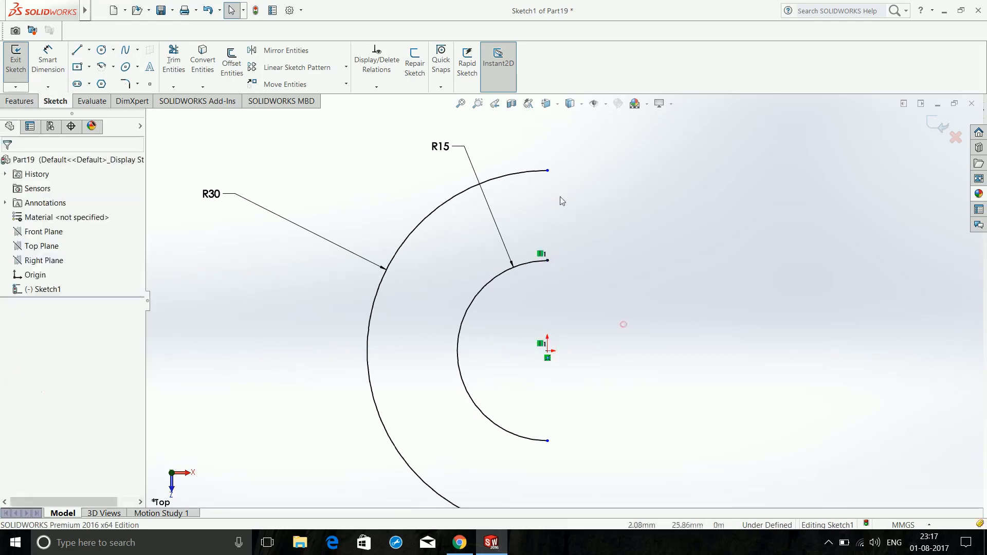
left_click(547, 171)
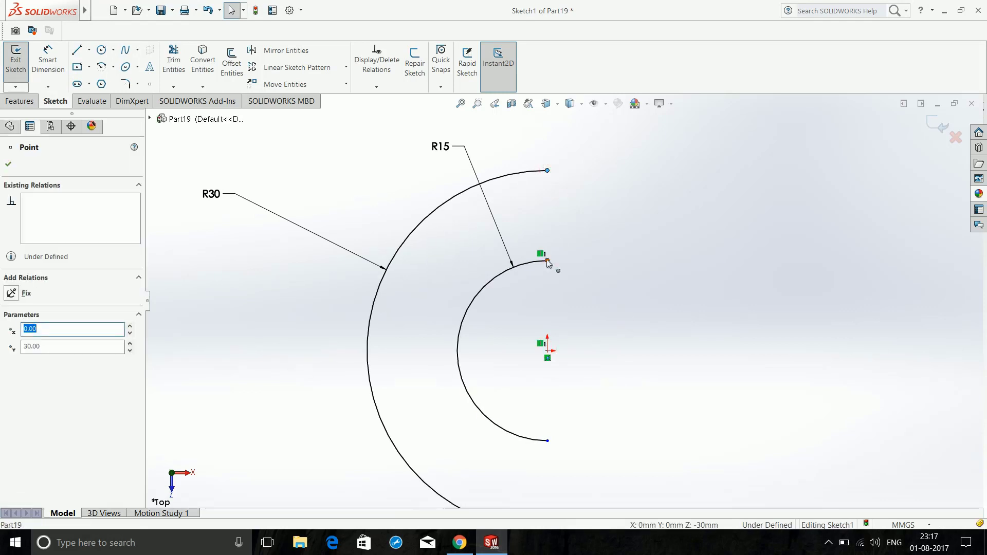
left_click(547, 260, "ctrl")
left_click(10, 362)
left_click(697, 403)
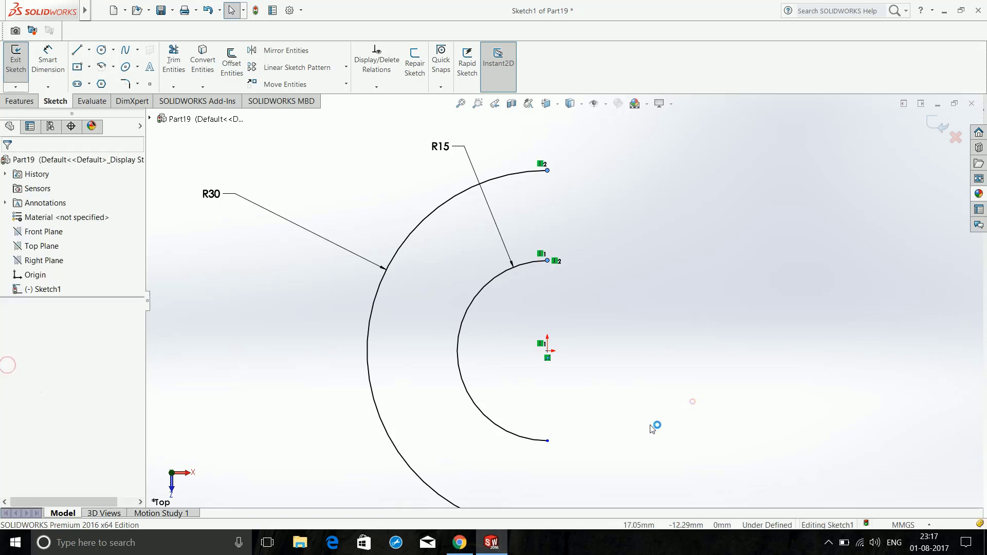
- Add vertical relations between the inner arc's lower endpoint and the origin, and between the lower endpoints of both arcs
scroll(692, 402, "up", 2)
left_click(553, 399)
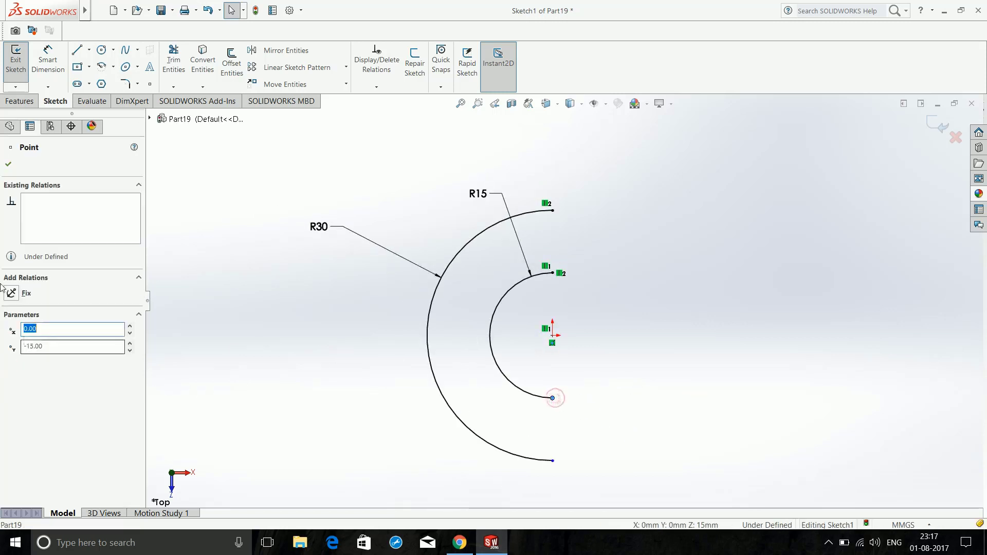
left_click(553, 335, "ctrl")
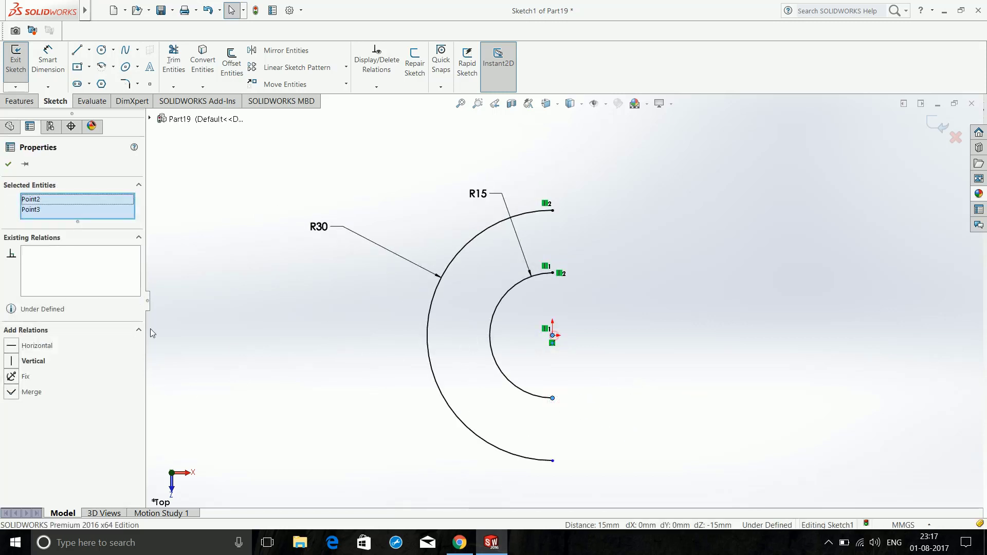
left_click(12, 363)
left_click(693, 461)
left_click(552, 461)
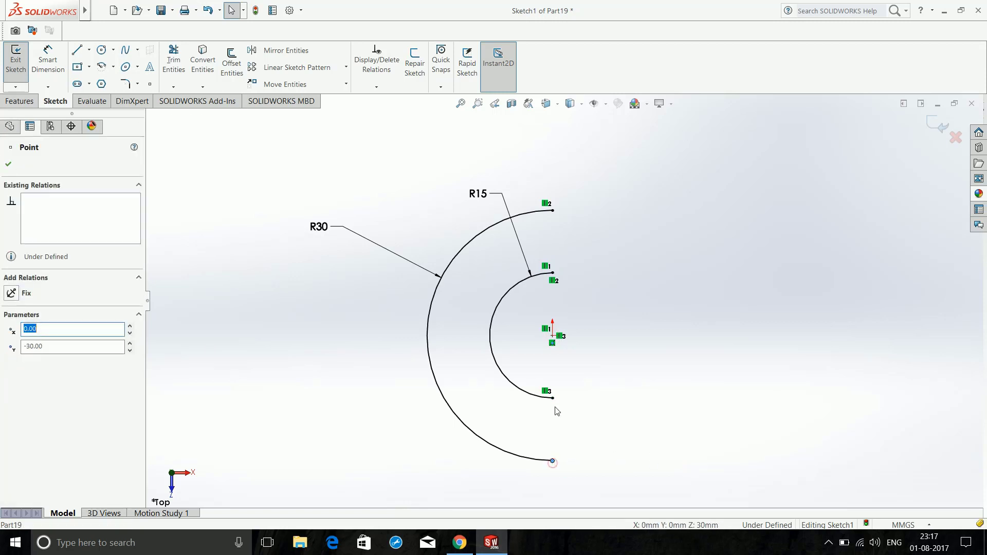
left_click(553, 398, "ctrl")
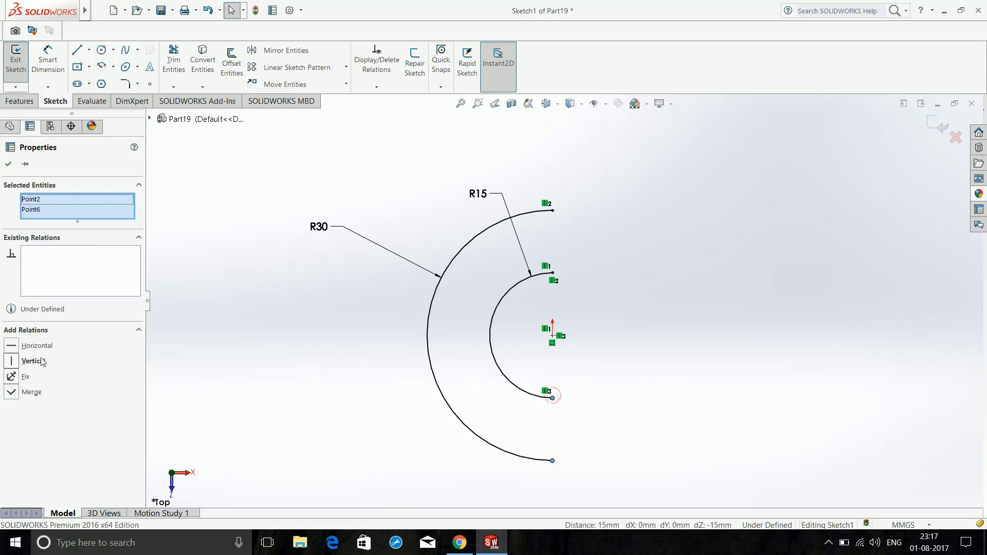
left_click(12, 363)
left_click(365, 393)
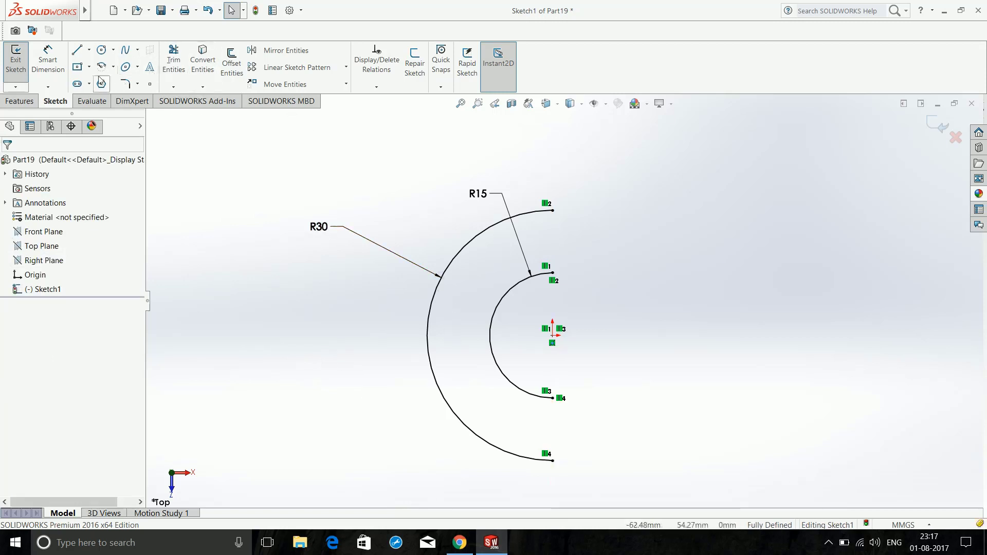
- Close the half-ring profile with vertical lines joining the upper endpoints and the lower endpoints of the two arcs
left_click(78, 52)
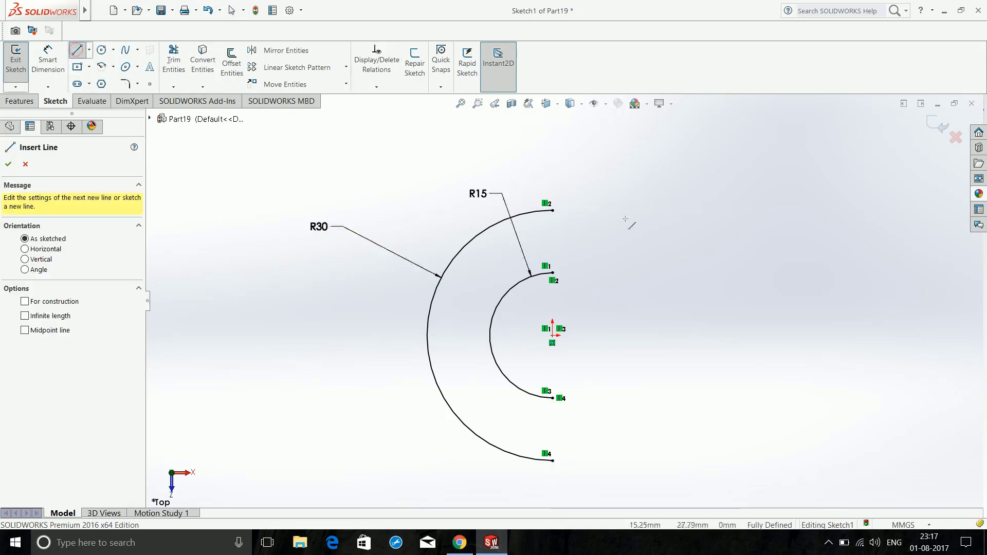
left_click_drag(552, 210, 553, 273)
left_click(8, 164)
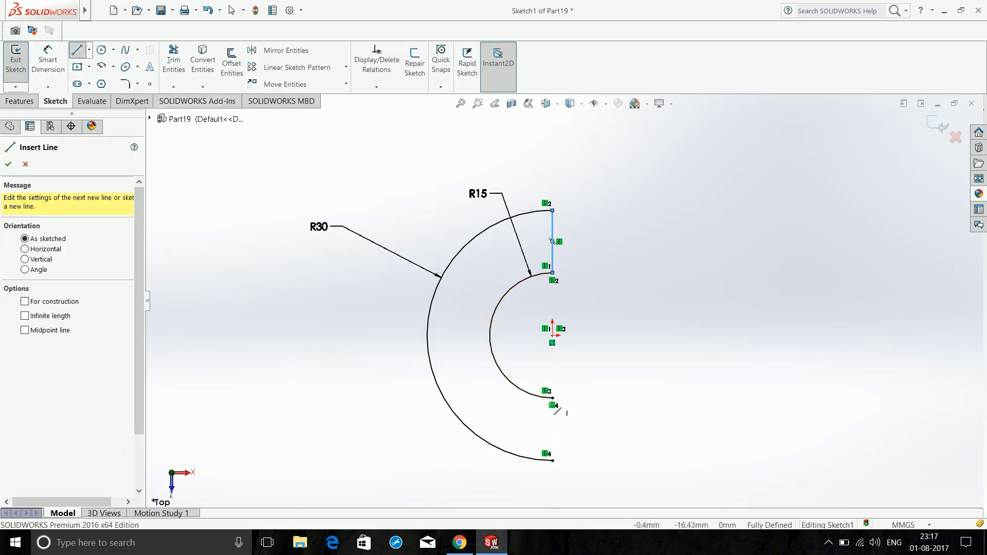
left_click_drag(553, 398, 553, 461)
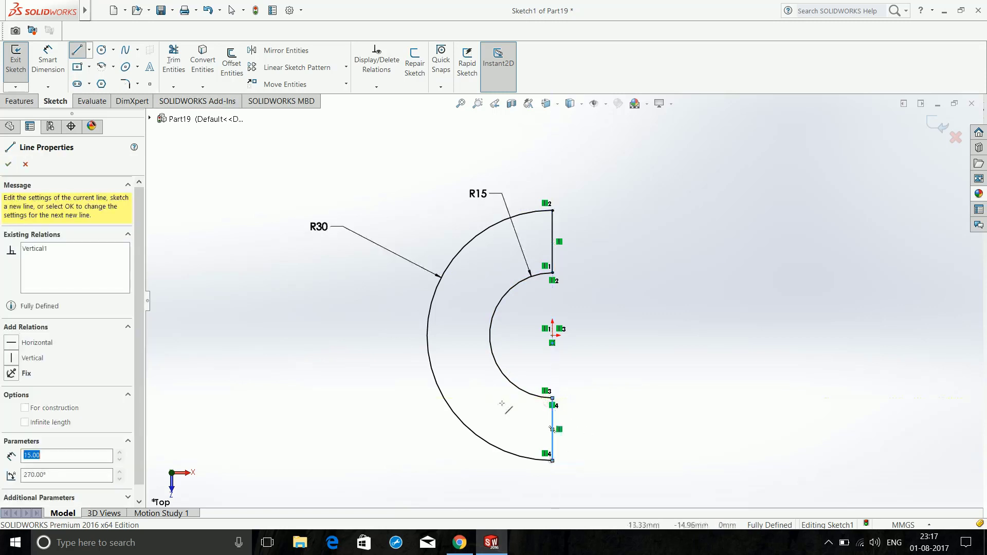
left_click(8, 164)
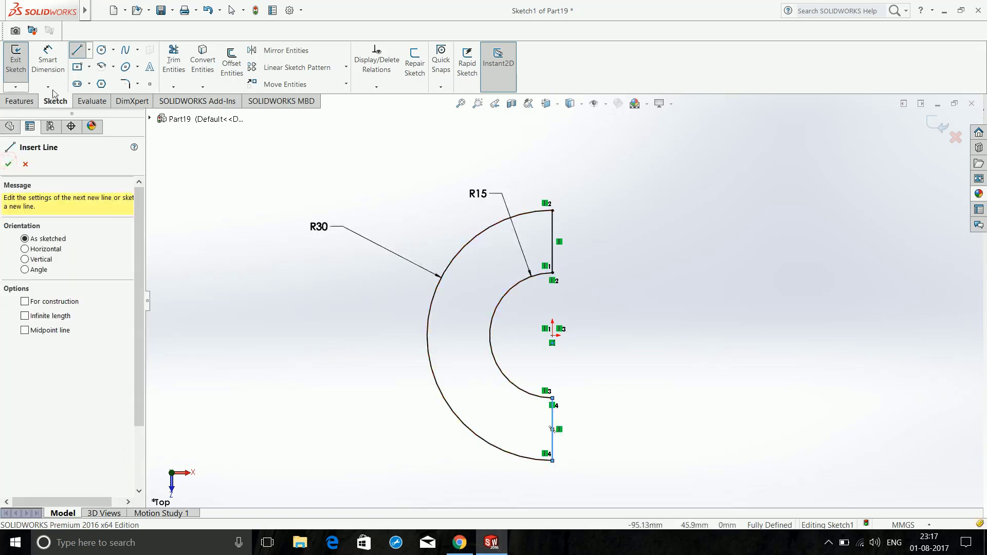
key("Escape")
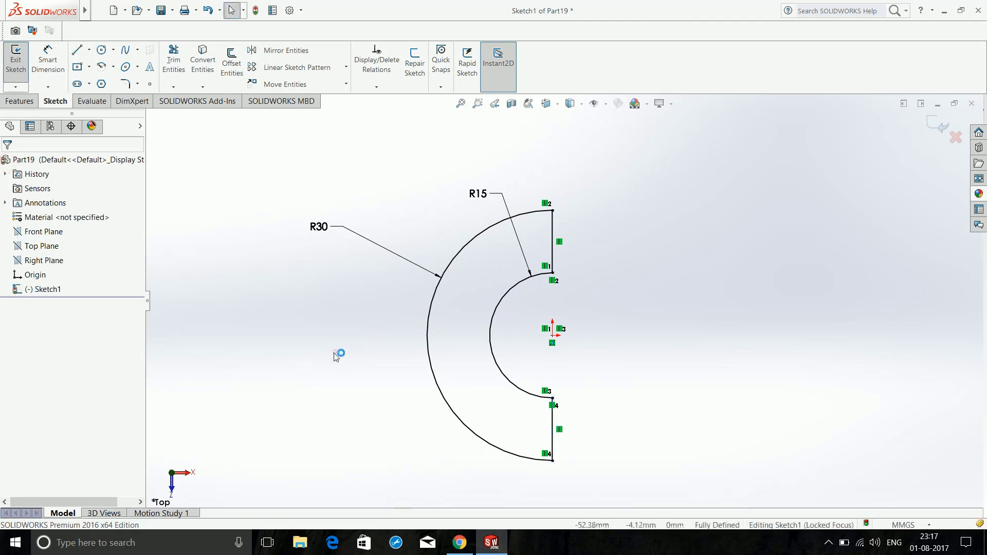
left_click(343, 351)
- Draw a horizontal centerline through the origin, extending well beyond both sides of the half ring
left_click(90, 49)
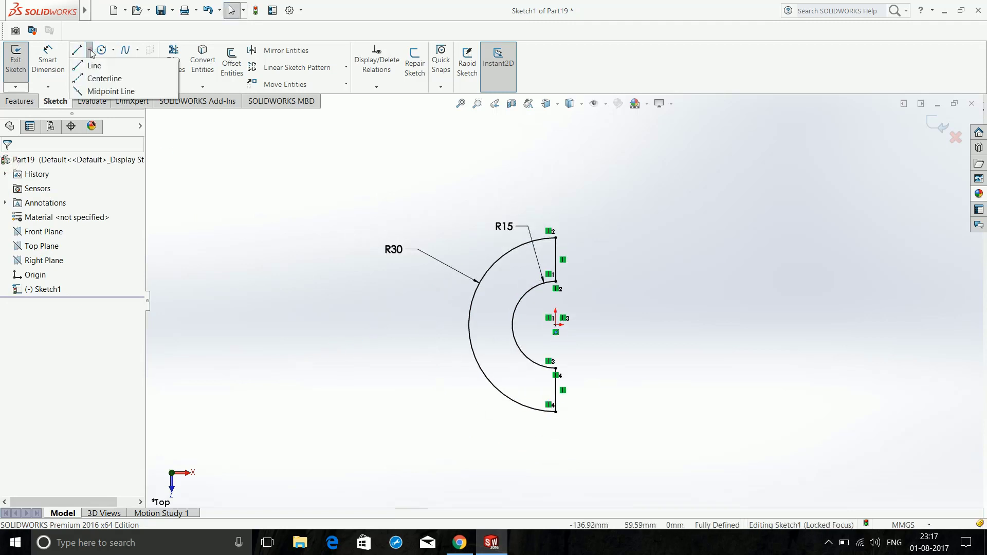
left_click(106, 77)
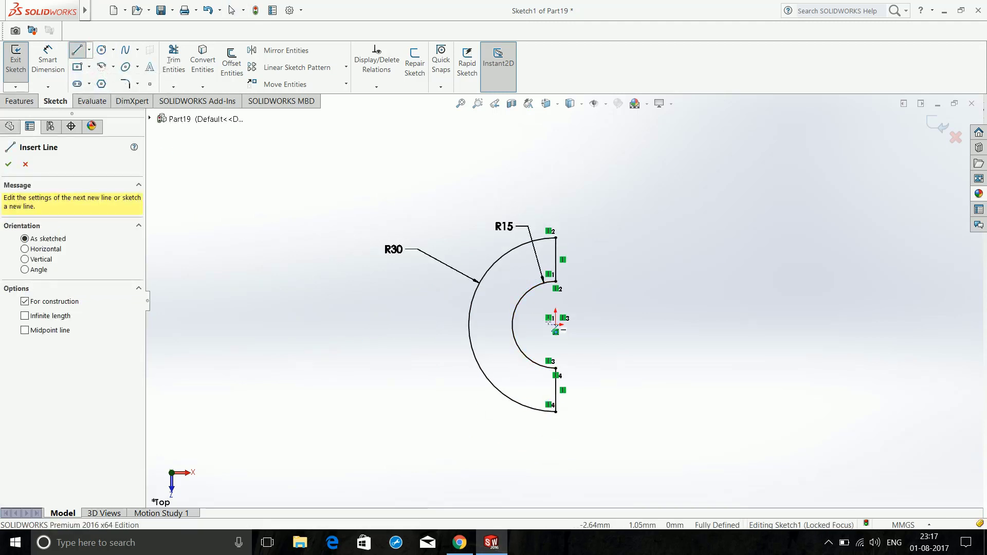
left_click(336, 325)
left_click(792, 324)
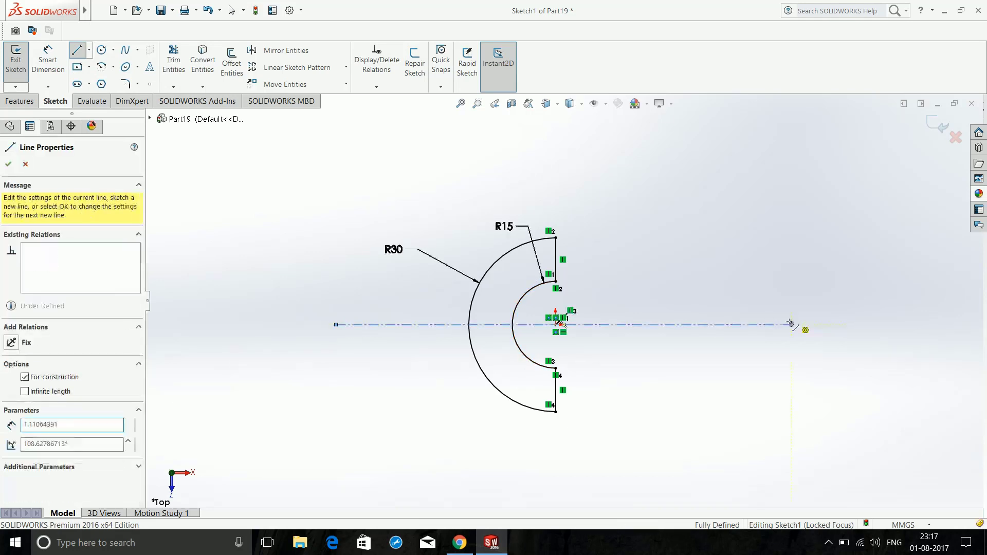
right_click(367, 247)
left_click(366, 246)
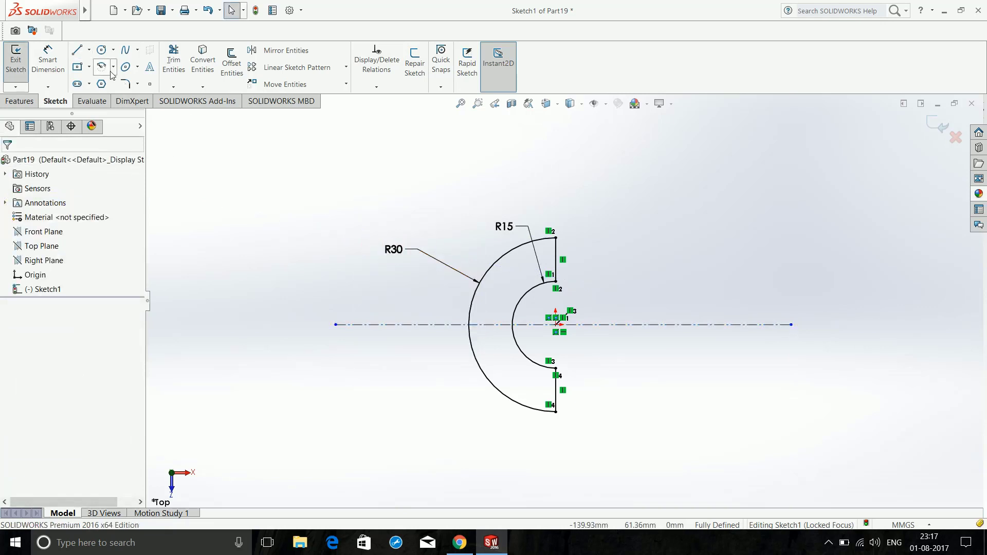
- Sketch a horizontal line about 11 mm above the centerline, running outward from just left of the outer arc
left_click(78, 51)
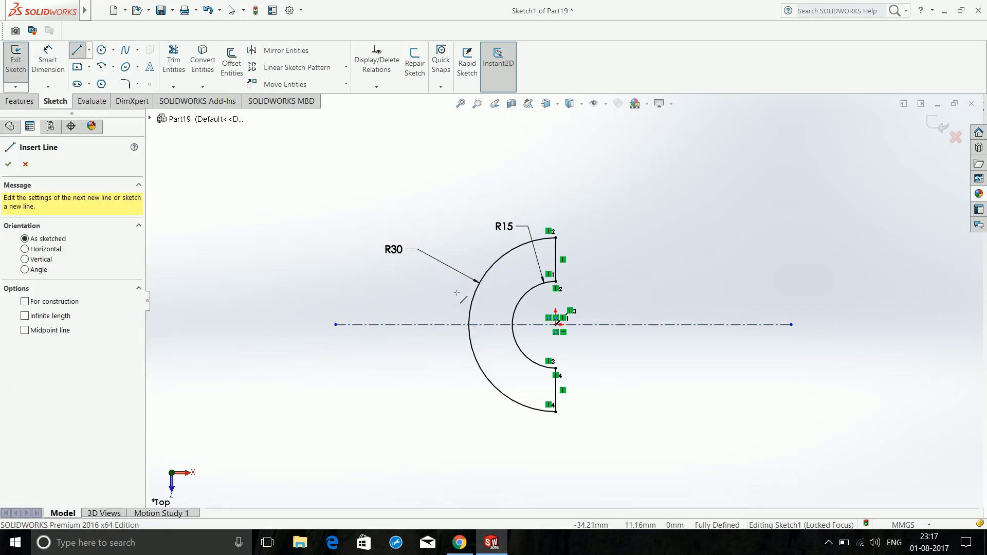
mouse_move(456, 293)
left_mouse_down()
mouse_move(296, 273)
mouse_move(287, 293)
left_mouse_up()
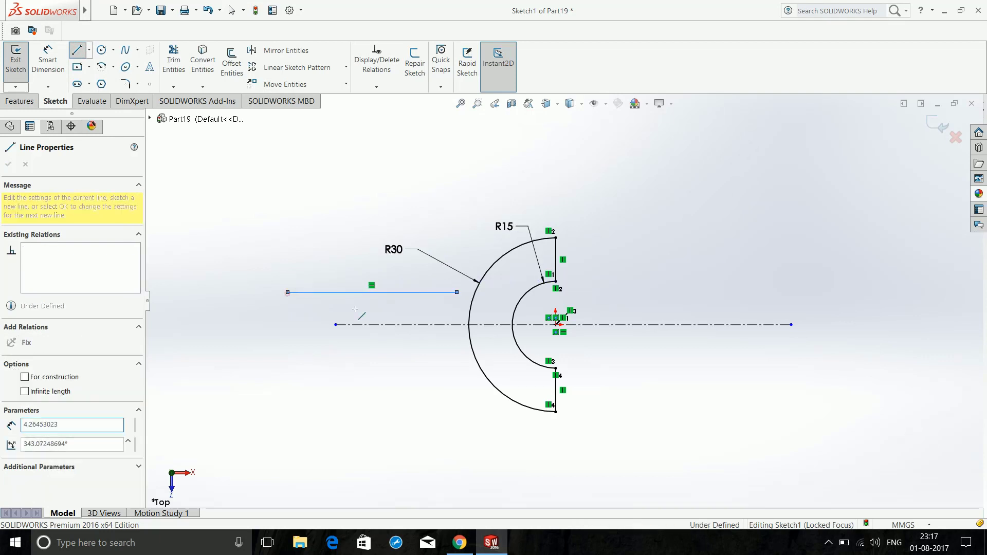
right_click(210, 287)
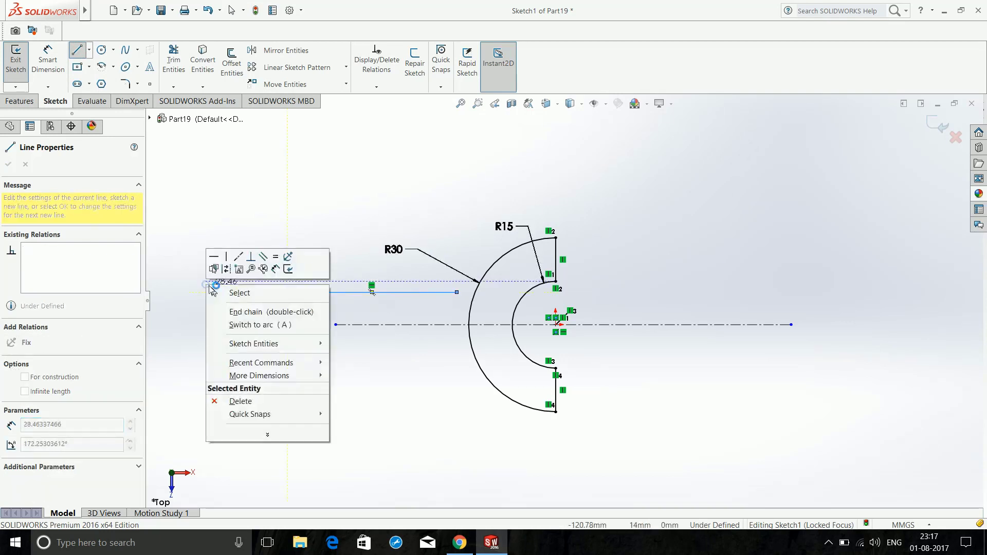
left_click(234, 292)
- Sketch a second horizontal line about 58 mm long, about 13 mm below the centerline, aligned with the ends of the upper line
left_click(77, 50)
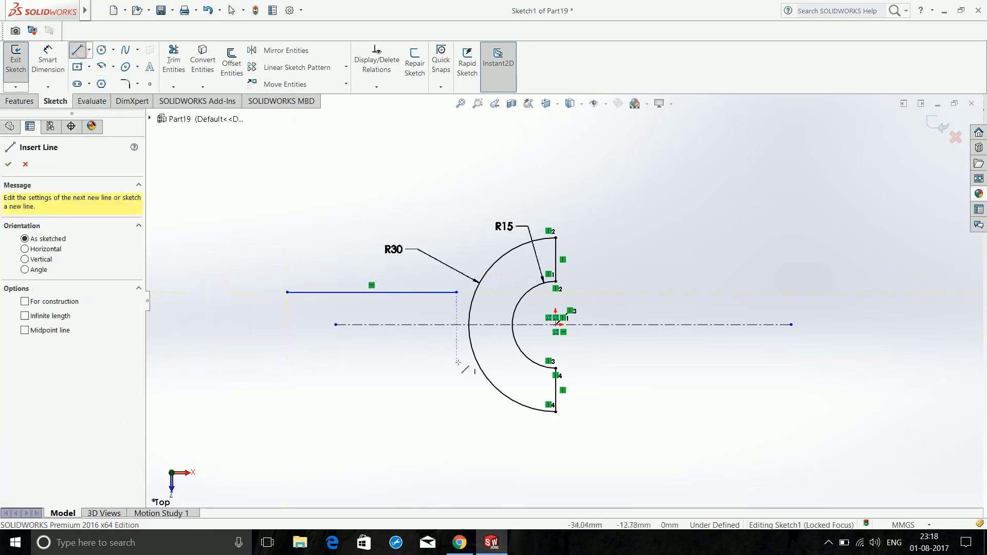
left_click_drag(456, 363, 279, 365)
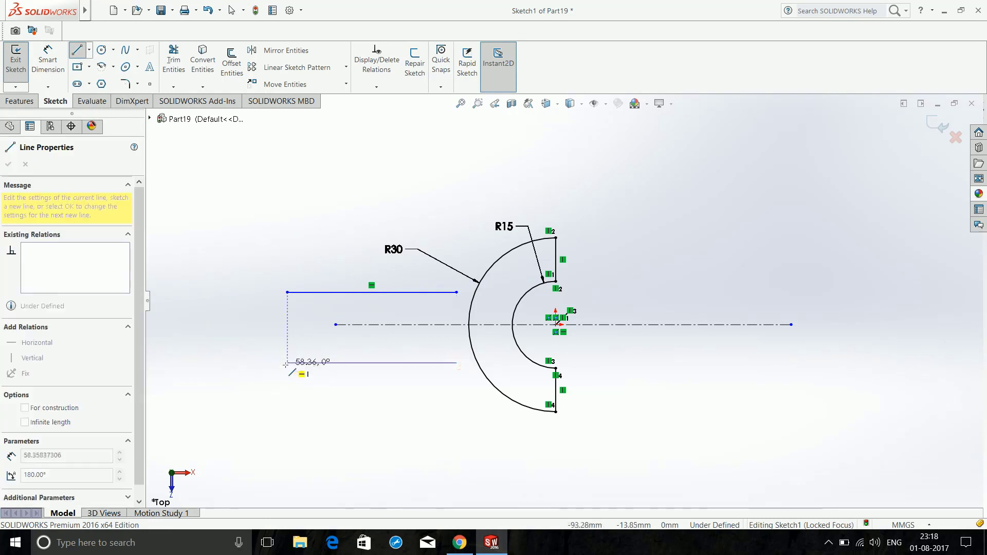
left_click(288, 363)
key("Escape")
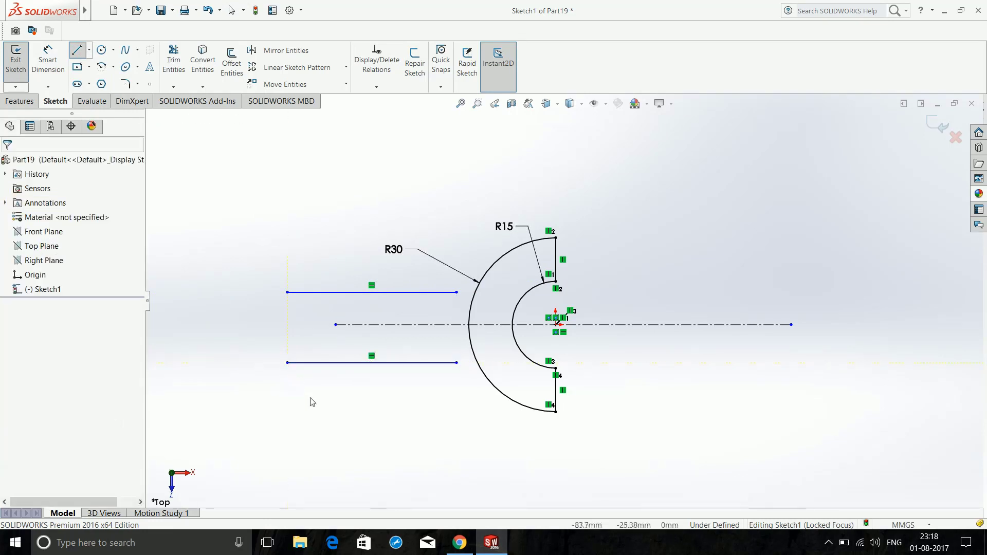
- Make the inner endpoints of the lower and upper horizontal lines coincident with the R30 outer arc
left_click(457, 363)
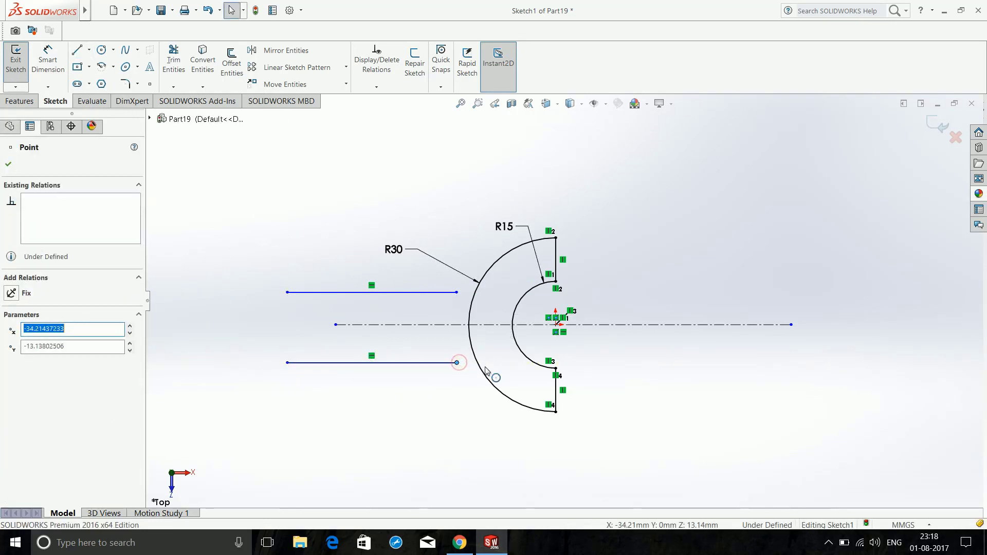
left_click(486, 370, "ctrl")
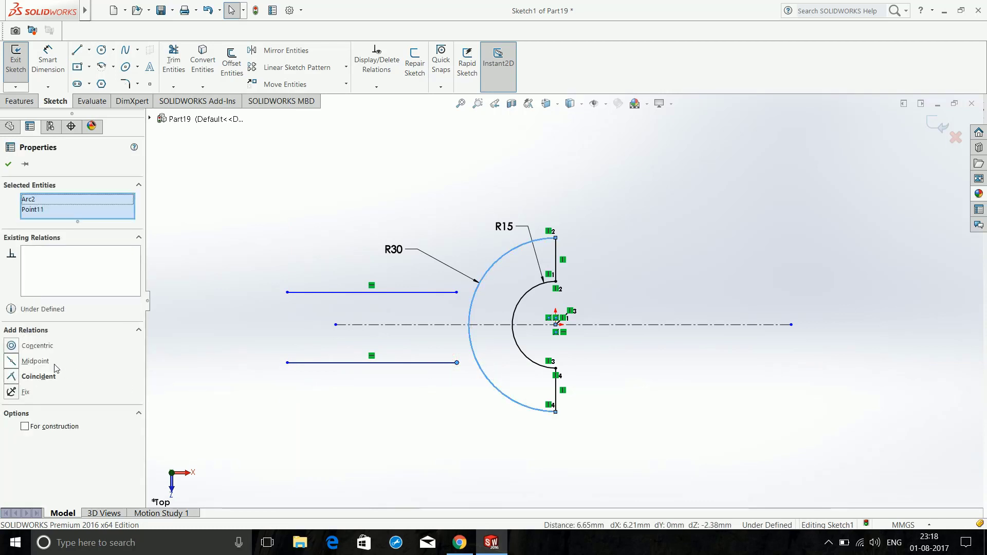
left_click(14, 378)
left_click(411, 428)
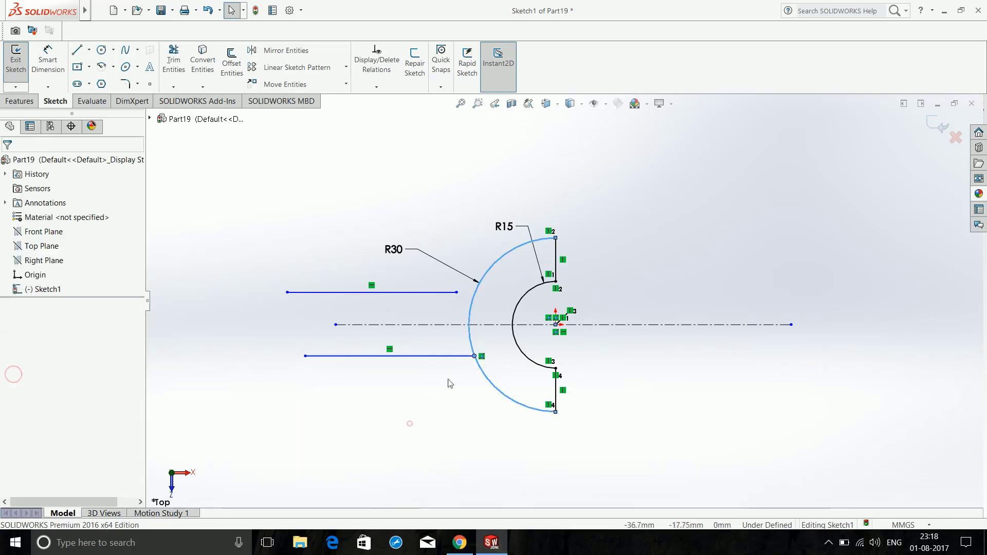
left_click(457, 292)
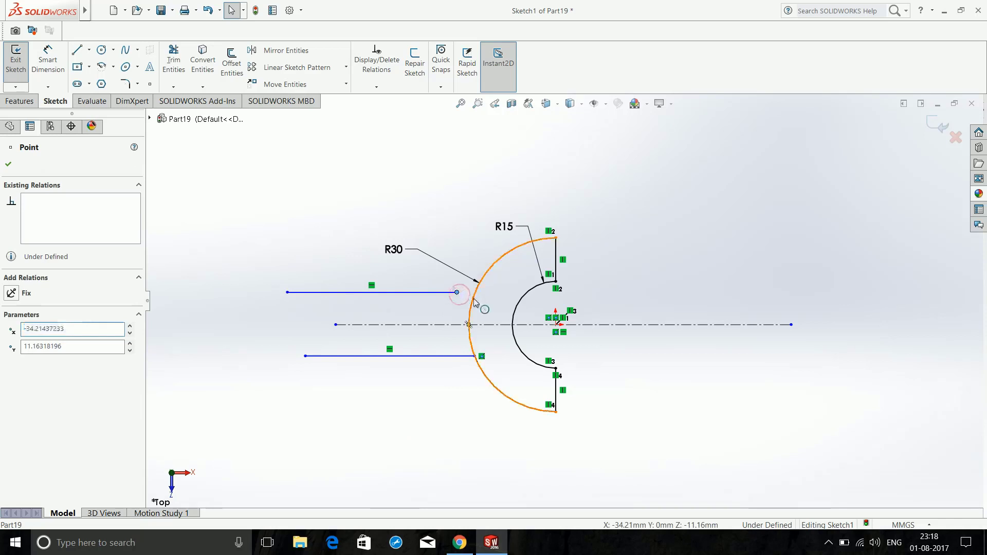
left_click(472, 301, "ctrl")
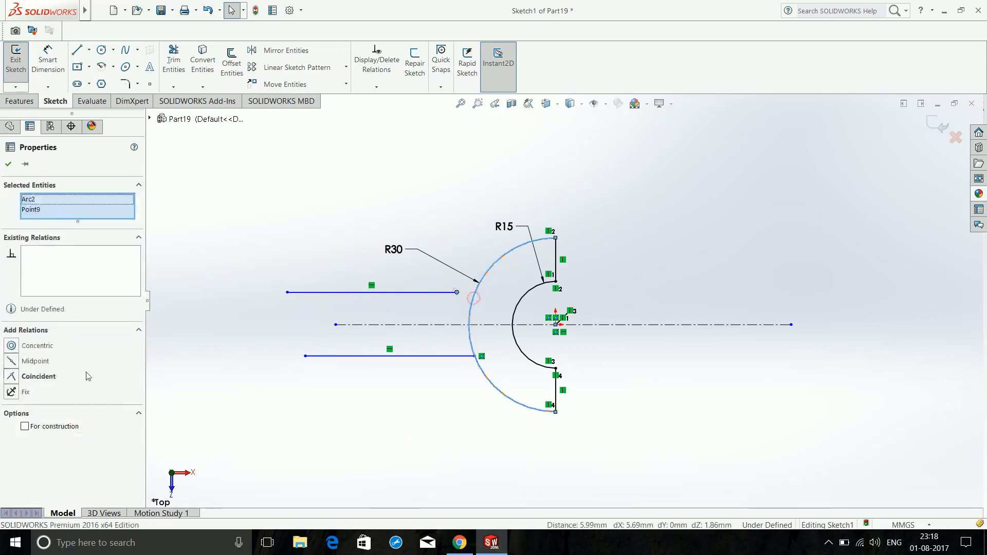
left_click(14, 378)
left_click(356, 428)
- Dimension the distance from the centerline to the upper horizontal line as 14 mm
scroll(391, 432, "down", 1)
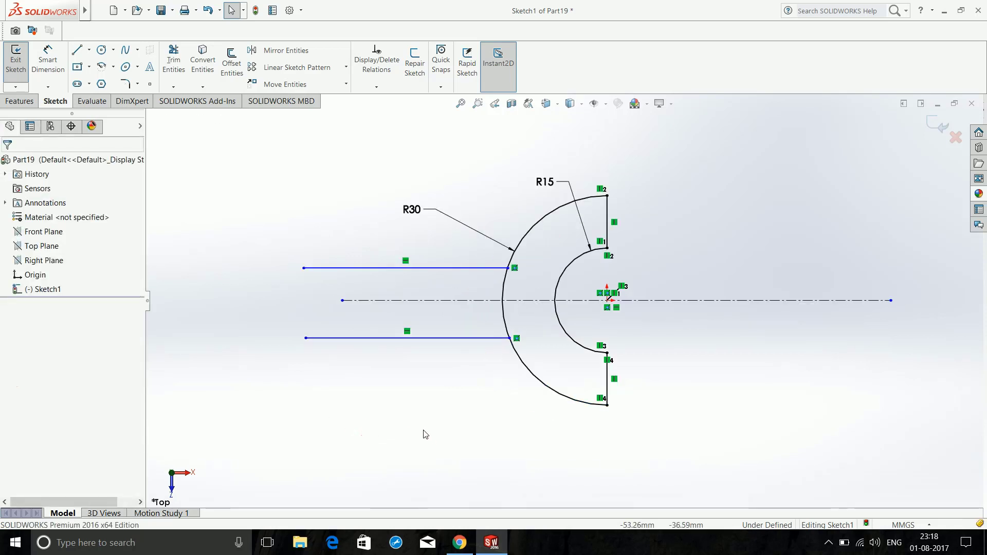
left_click(49, 63)
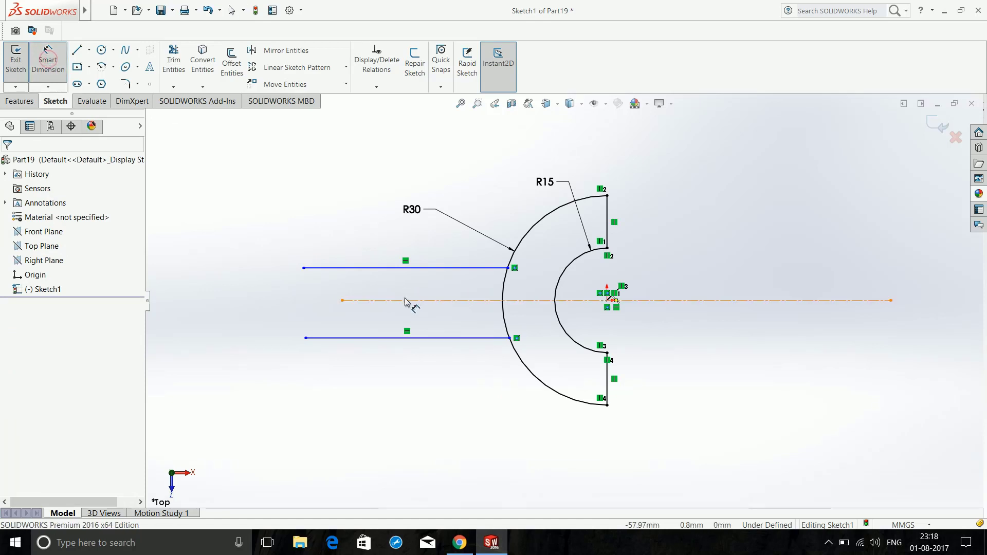
left_click(407, 300)
left_click(391, 268)
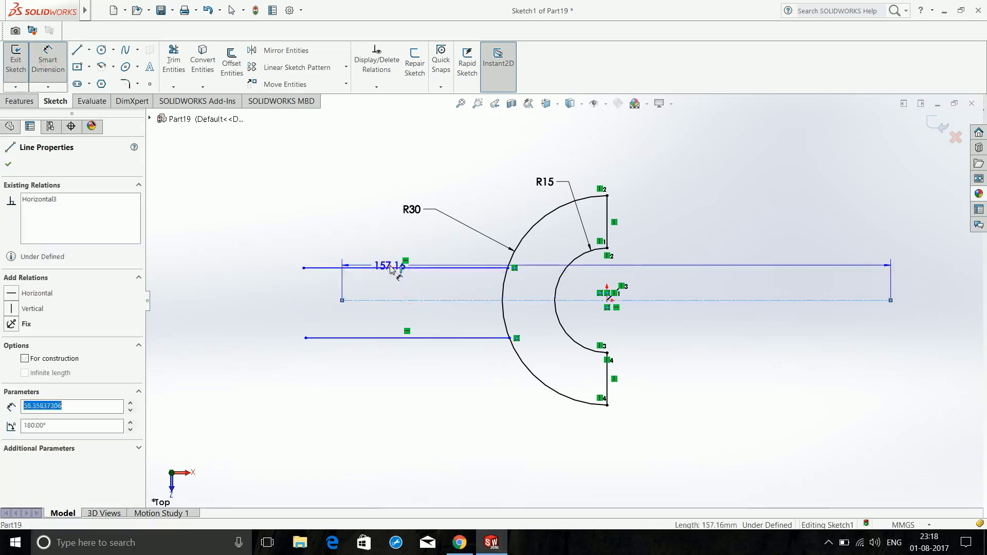
left_click(370, 159)
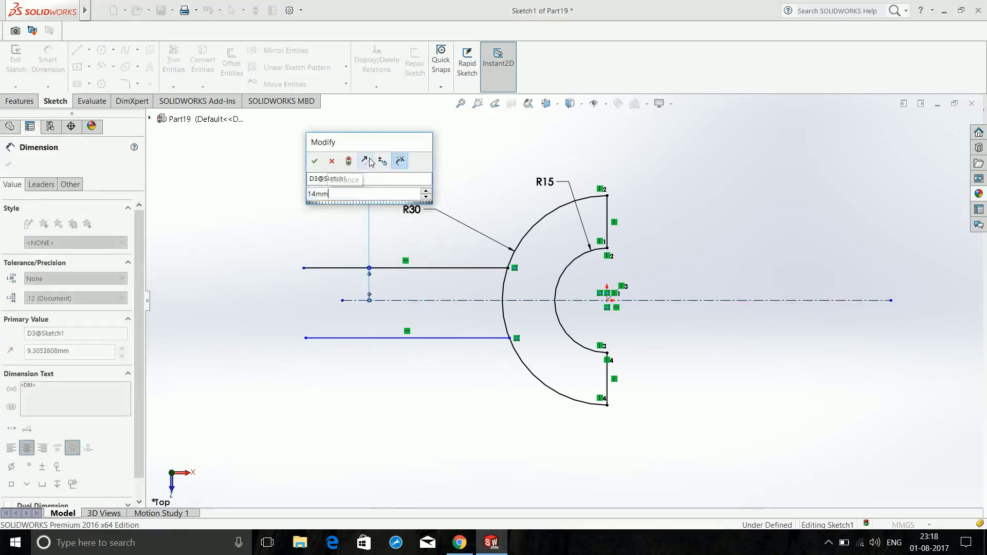
left_click(310, 159)
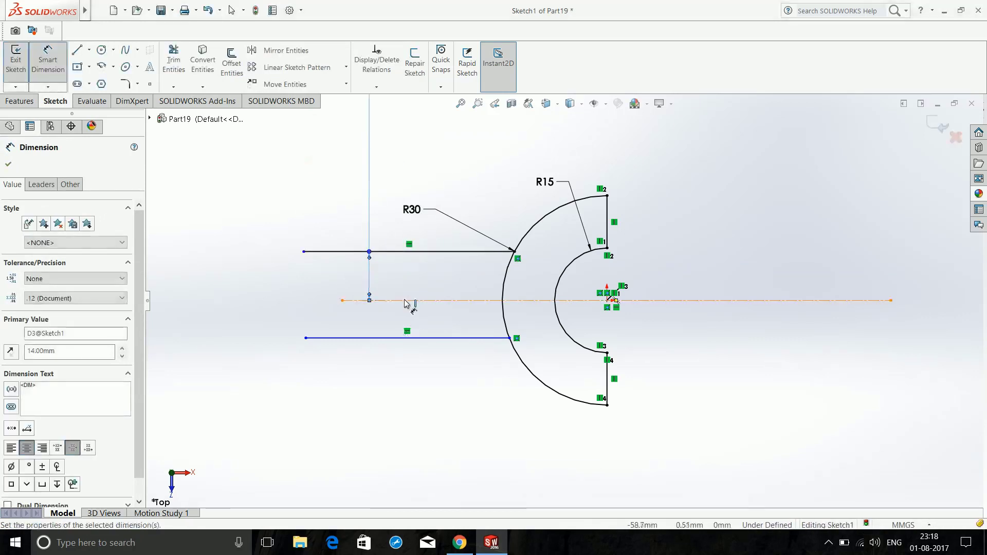
- Dimension the distance from the centerline to the lower horizontal line as 14 mm
left_click(407, 301)
left_click(429, 341)
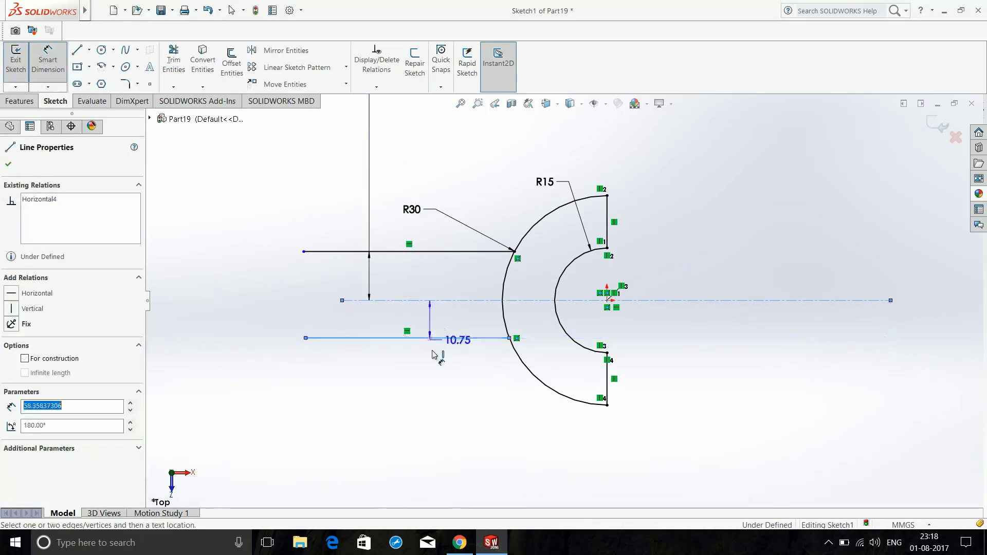
left_click(442, 413)
type("14mm")
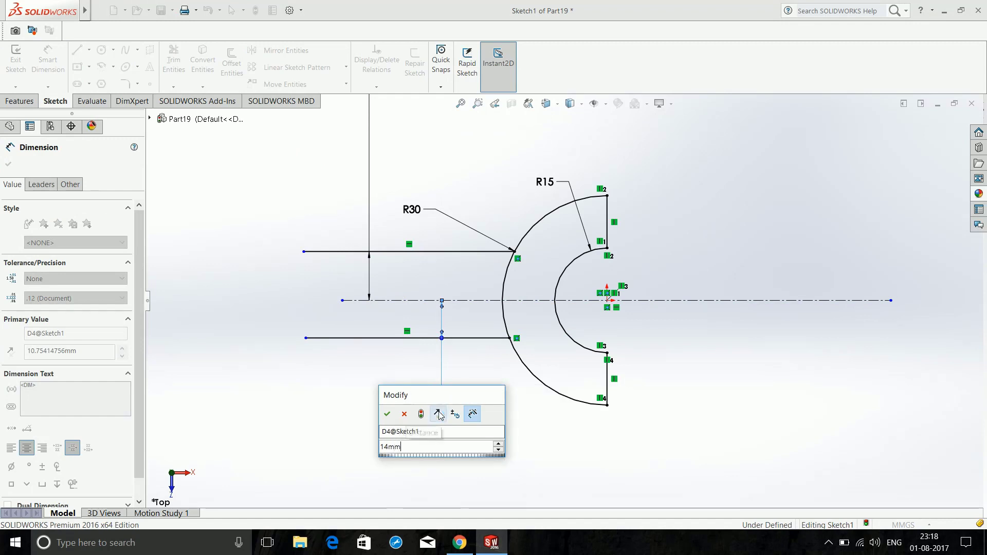
left_click(389, 414)
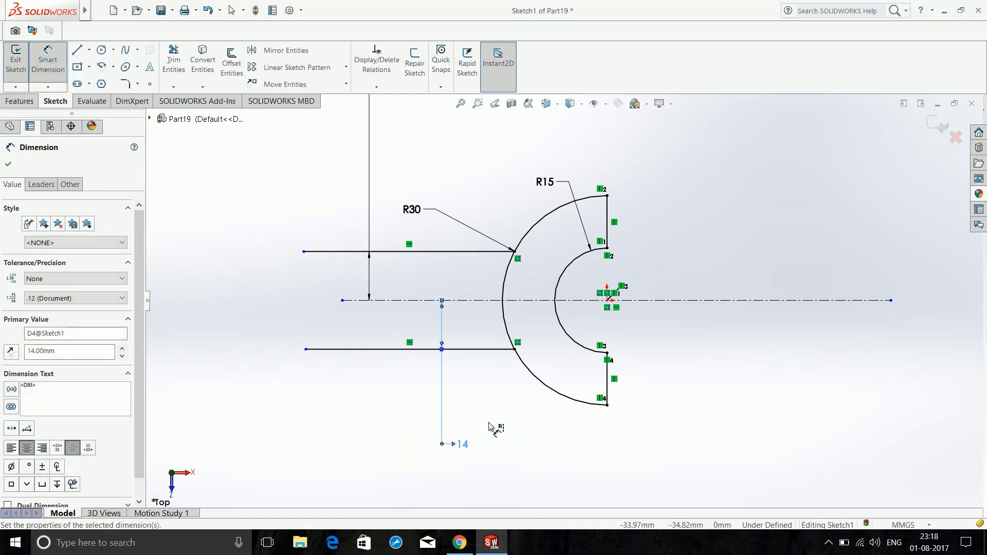
- Sketch a vertical construction line about 71 mm long across the centerline, about 35 mm from the origin beyond the half ring's open side
key("f")
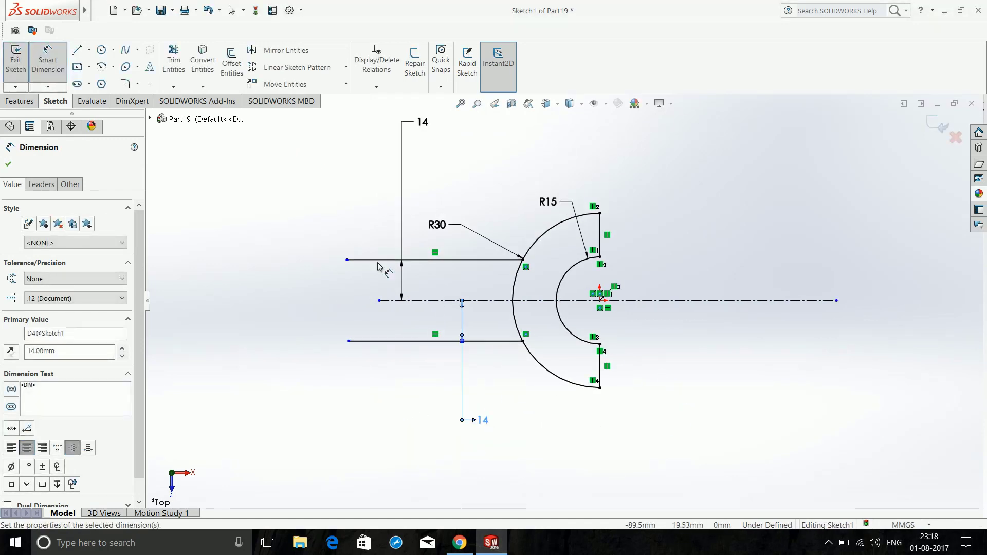
left_click(77, 49)
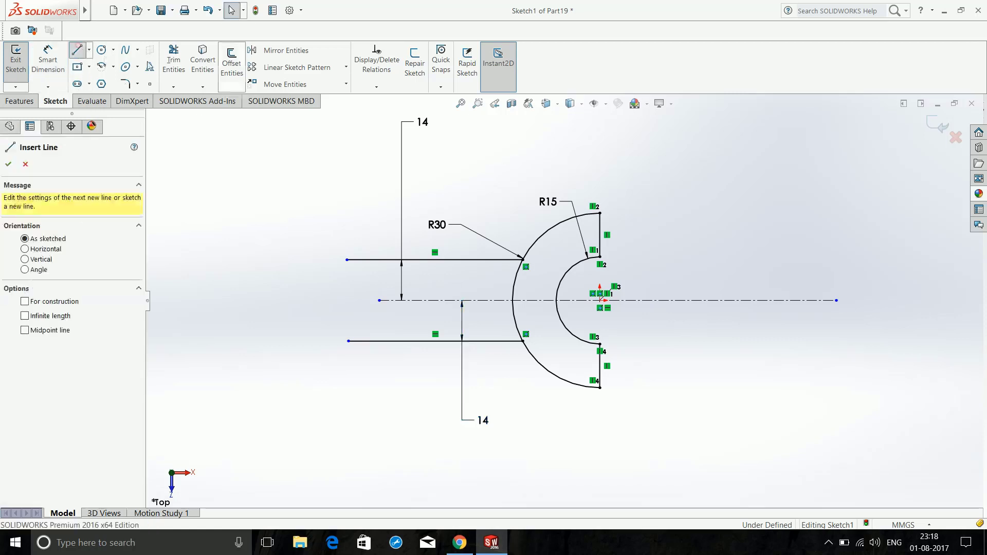
left_click(701, 208)
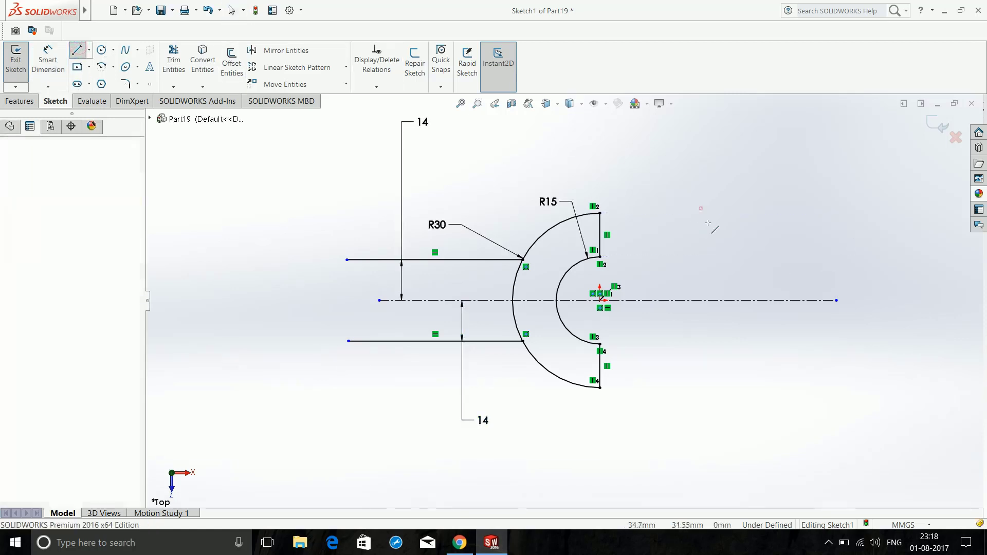
left_click(701, 414)
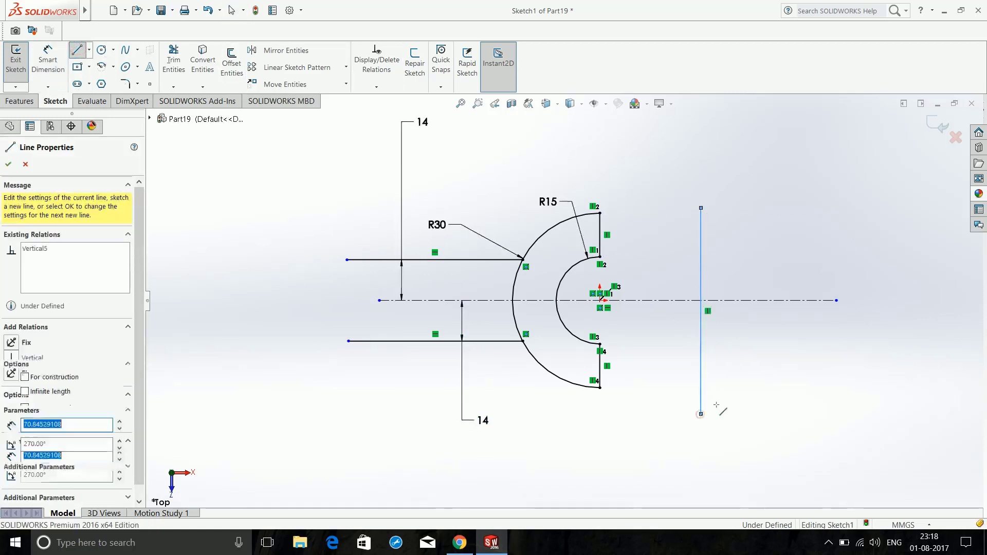
key("Escape")
key("Escape")
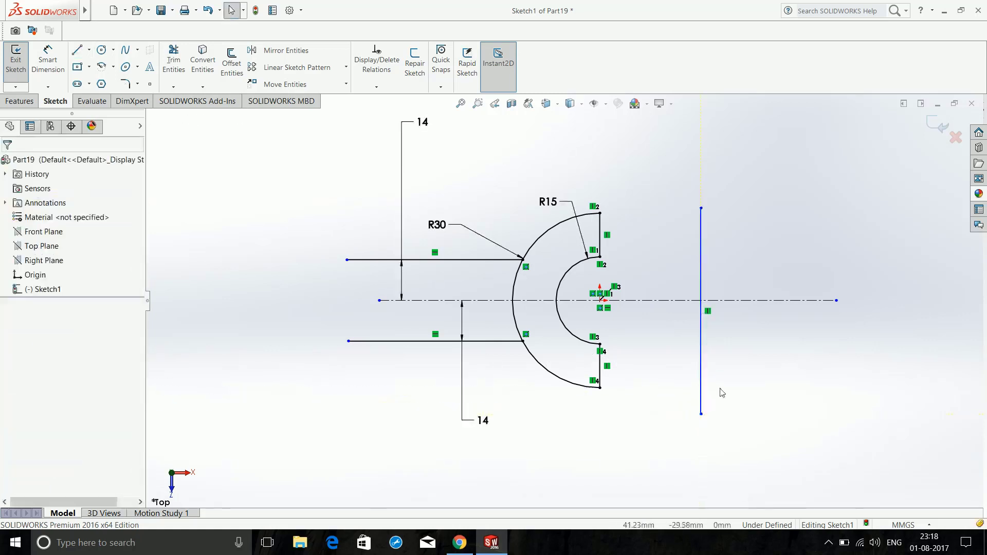
left_click(702, 387)
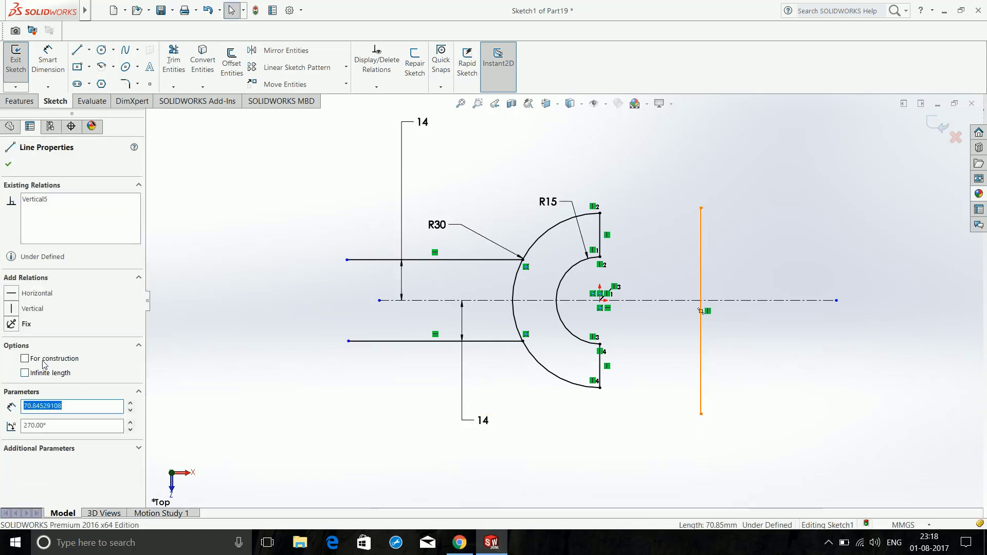
left_click(8, 164)
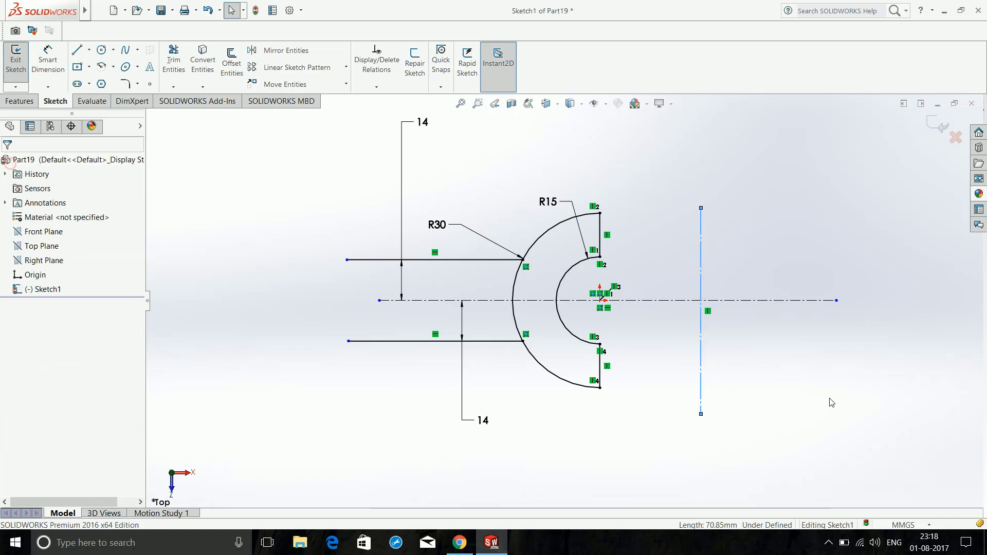
- Dimension the distance from the origin to the vertical construction line as 32 mm
key("d")
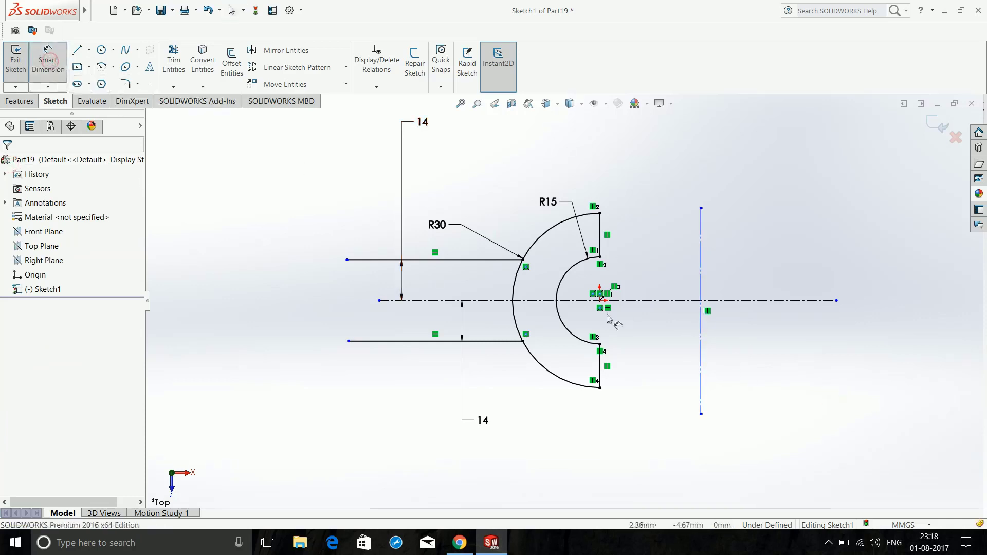
left_click(600, 301)
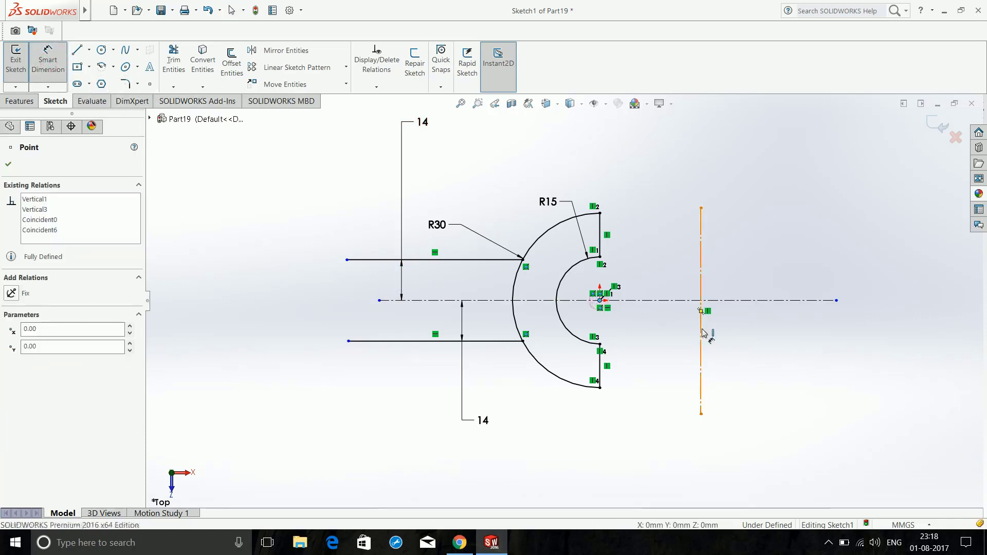
left_click(702, 328)
left_click(670, 481)
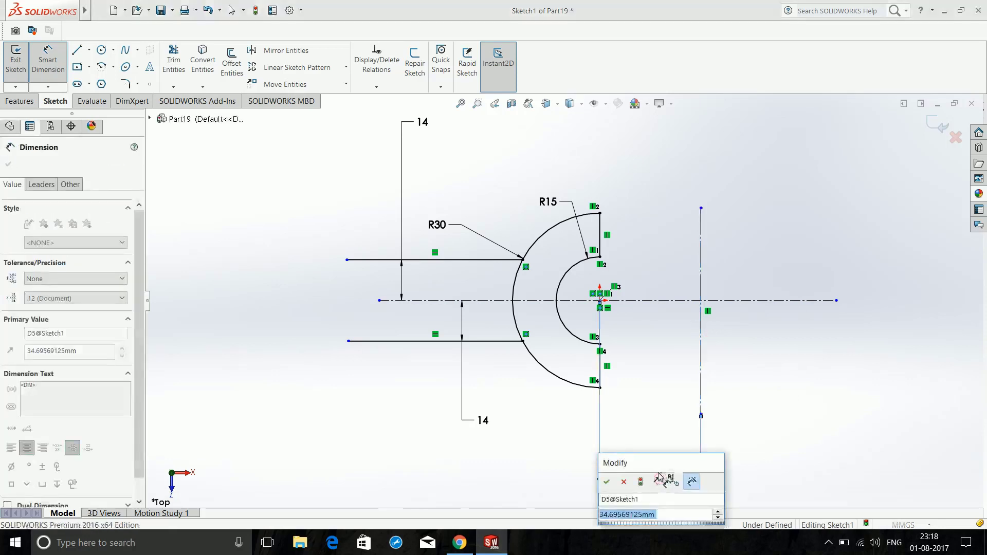
type("32mm")
key("Return")
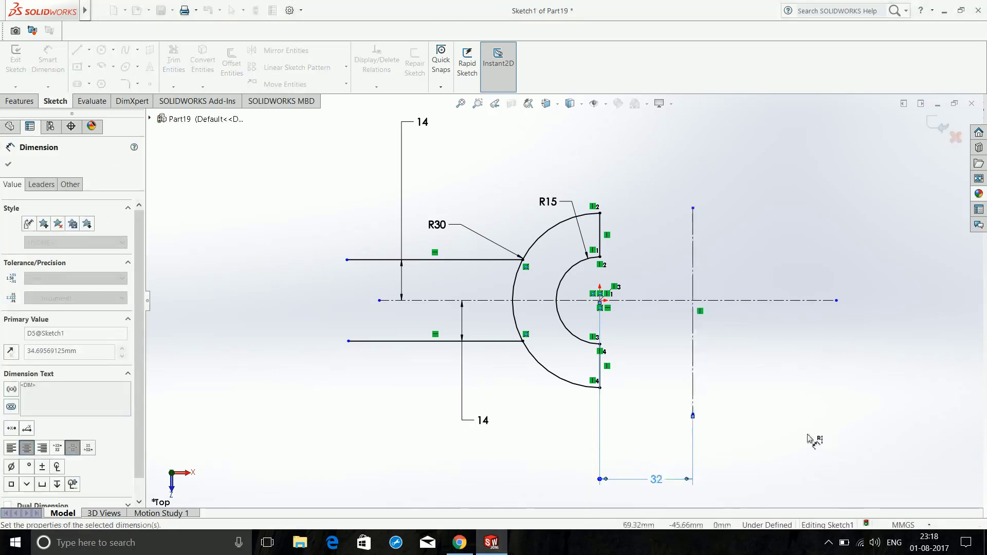
key("Escape")
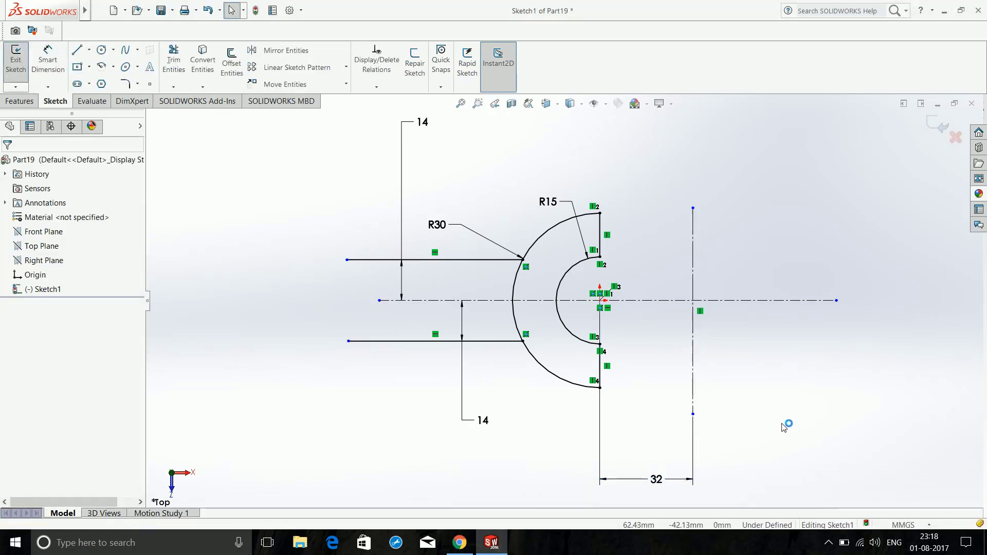
- Dimension the distance from the lower horizontal line's outer endpoint to the vertical construction line as 130-40 mm
scroll(764, 408, "down", 2)
key("d")
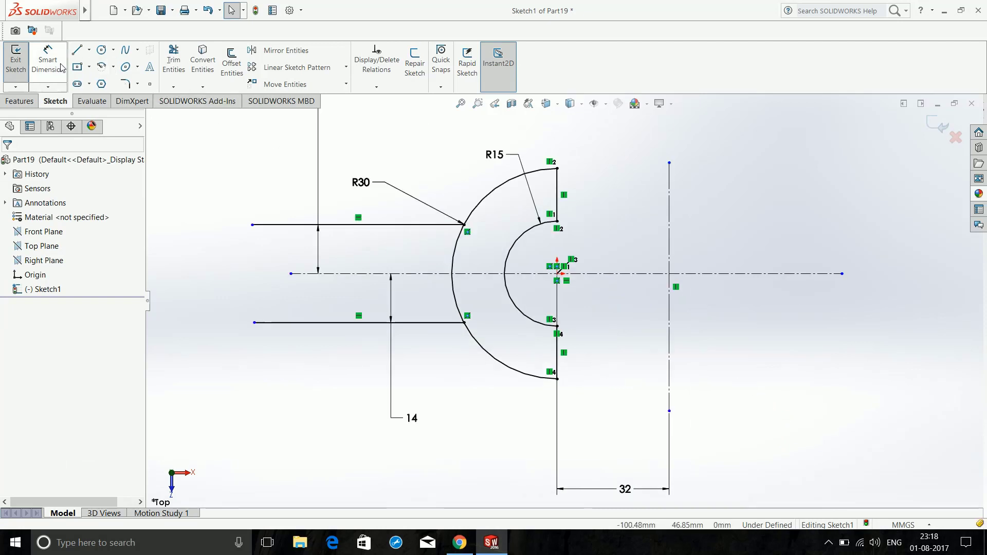
left_click(669, 349)
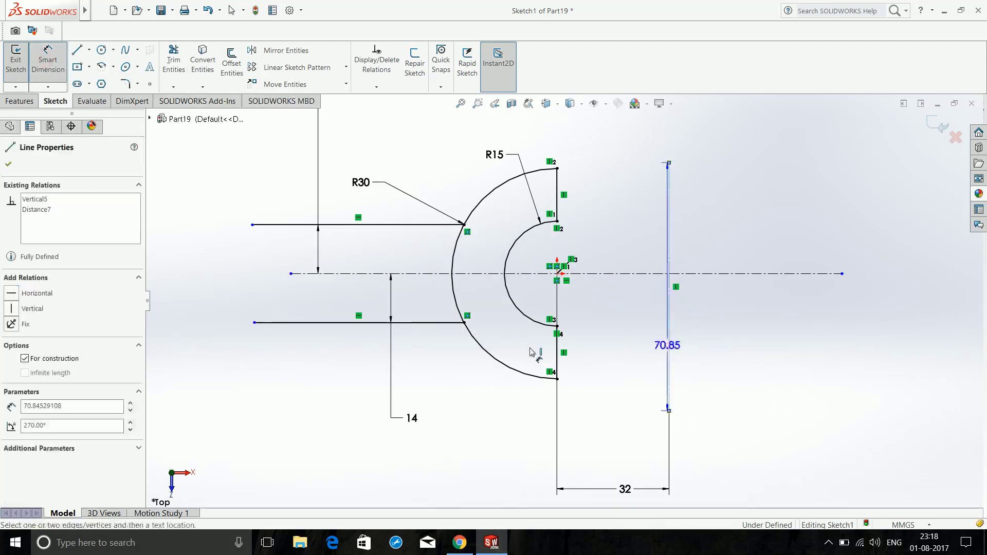
left_click(254, 323)
key("f")
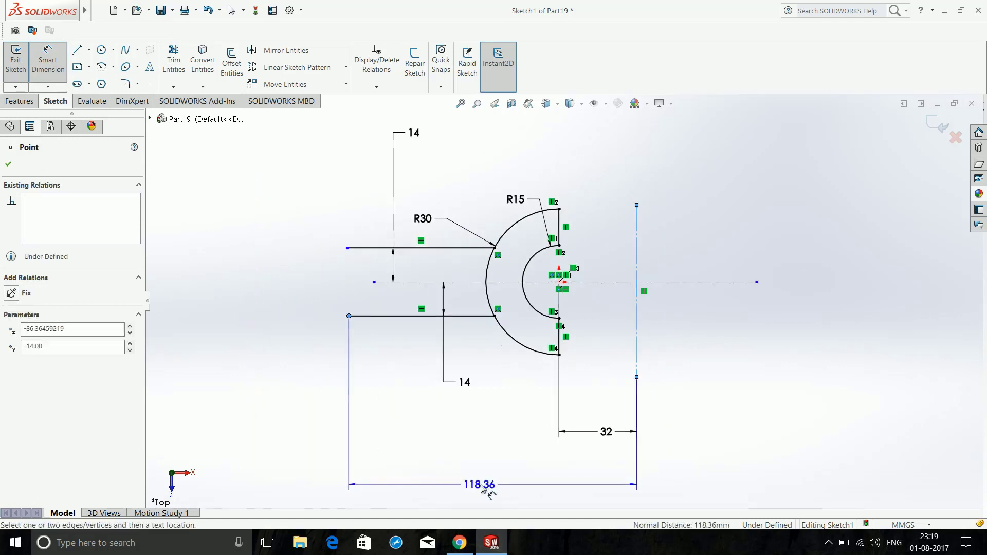
left_click(482, 488)
type("1")
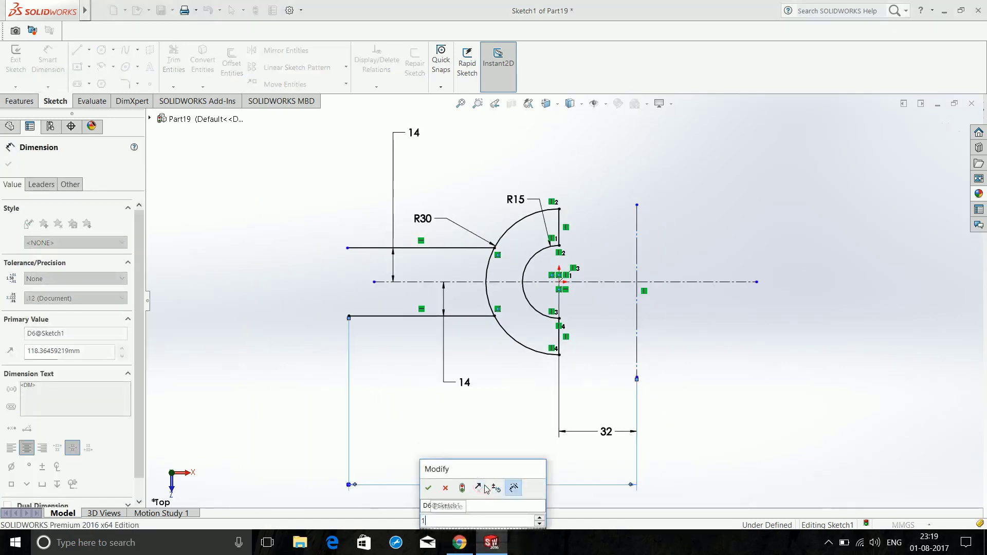
type("30-")
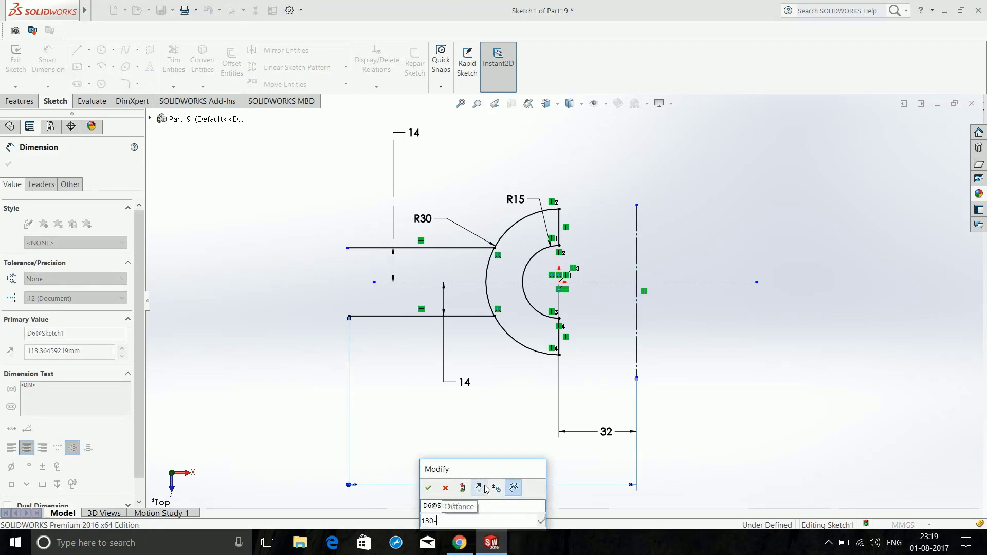
type("40mm")
key("Return")
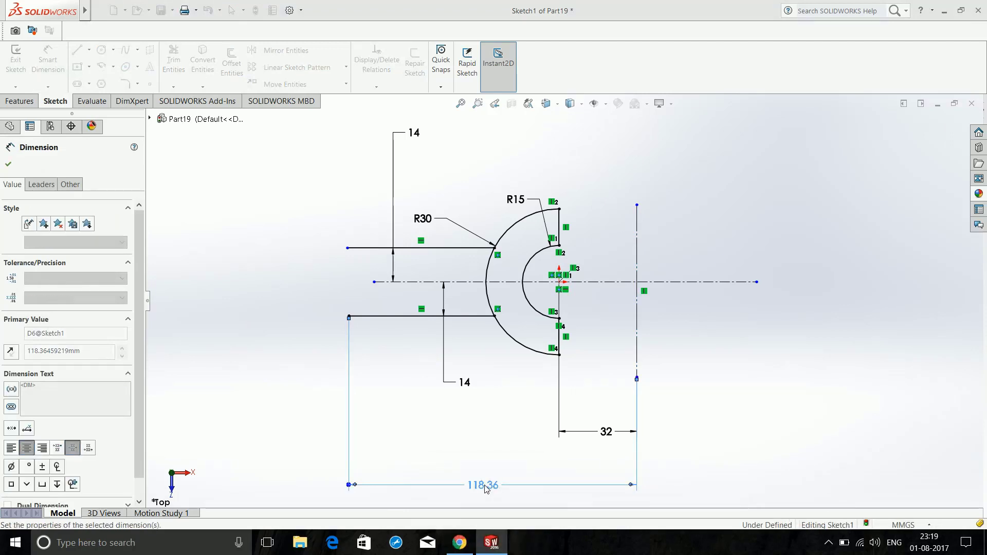
- Dimension the distance from the upper horizontal line's outer endpoint to the vertical construction line as 130-40 mm
left_click(348, 248)
left_click(633, 310)
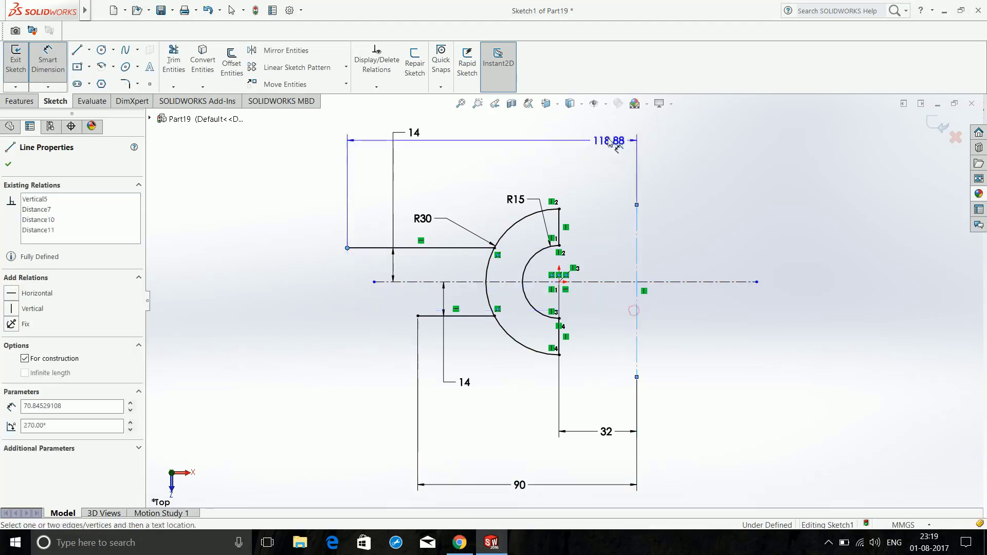
left_click(552, 126)
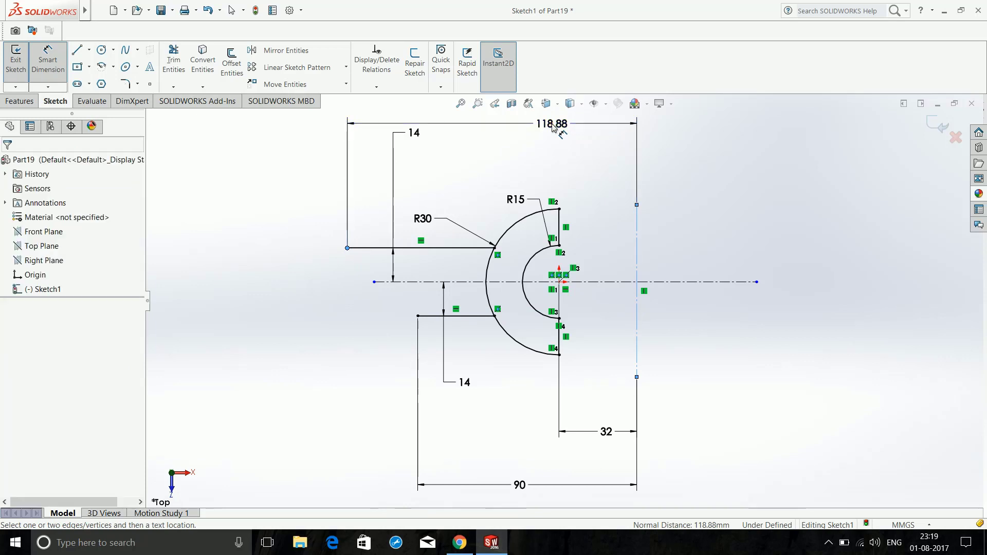
type("130")
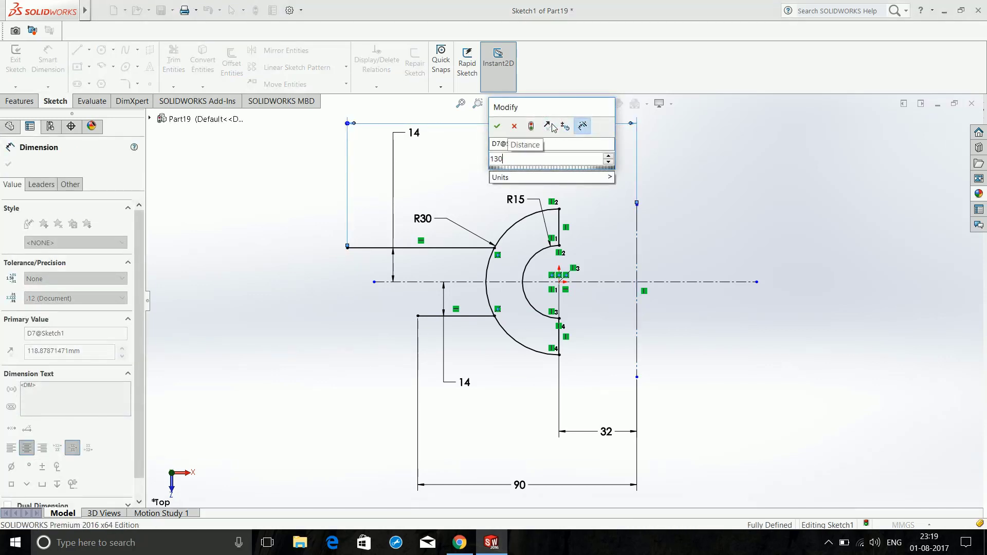
type("-40")
key("Return")
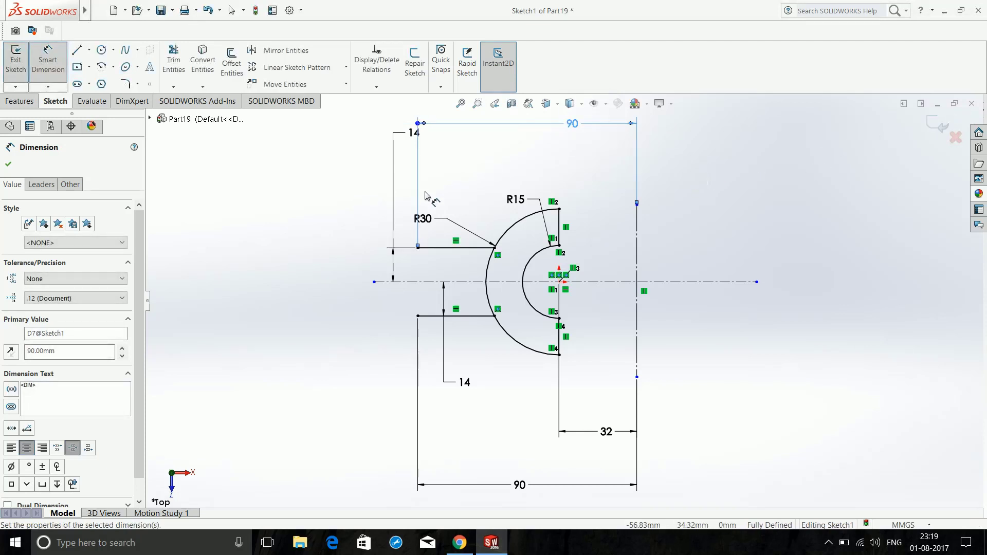
left_click(9, 164)
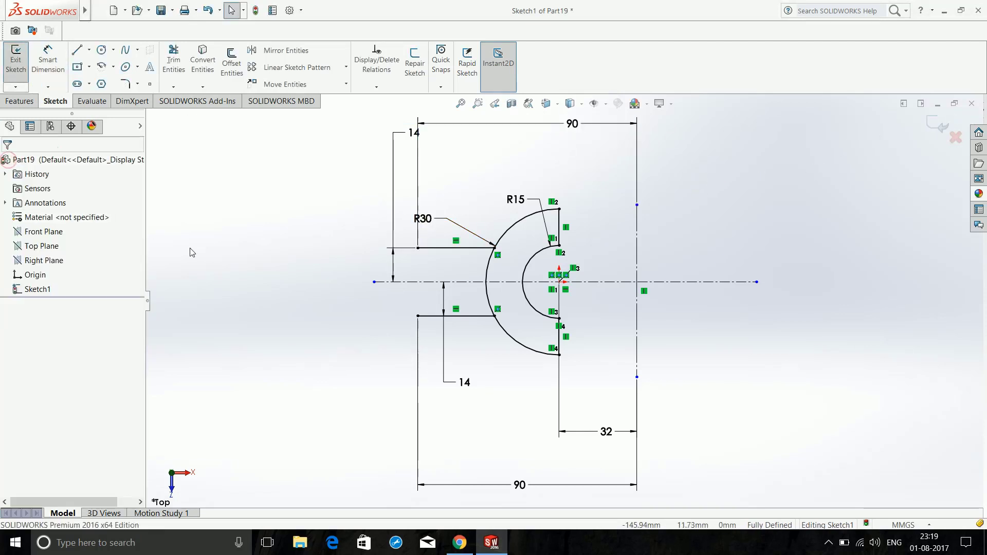
- Reposition the upper 14 mm, R30 and R15 dimensions to tidy the space above the half-ring profile
mouse_move(393, 266)
left_mouse_down()
mouse_move(450, 268)
mouse_move(435, 237)
mouse_move(442, 214)
mouse_move(470, 193)
mouse_move(570, 202)
mouse_move(619, 183)
mouse_move(525, 175)
left_mouse_up()
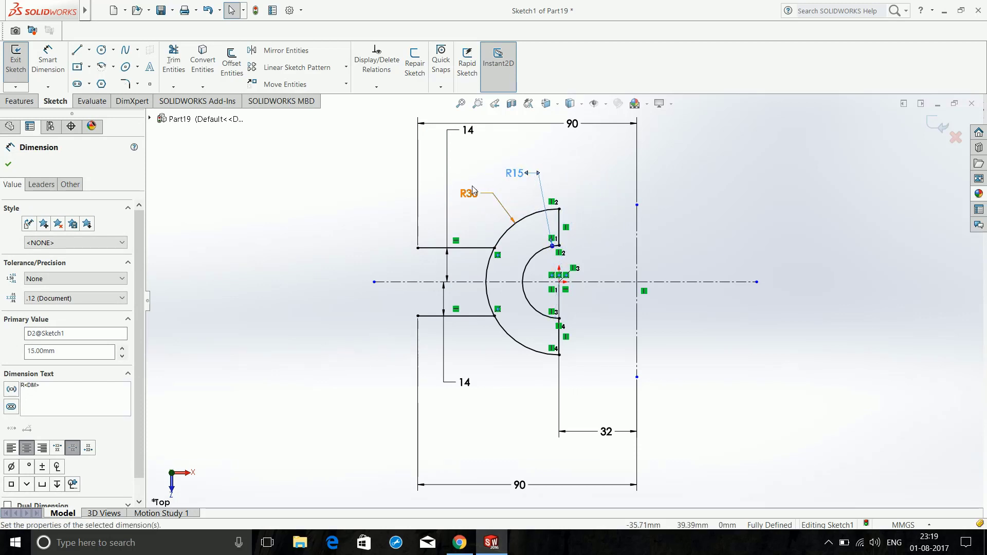
left_click(8, 165)
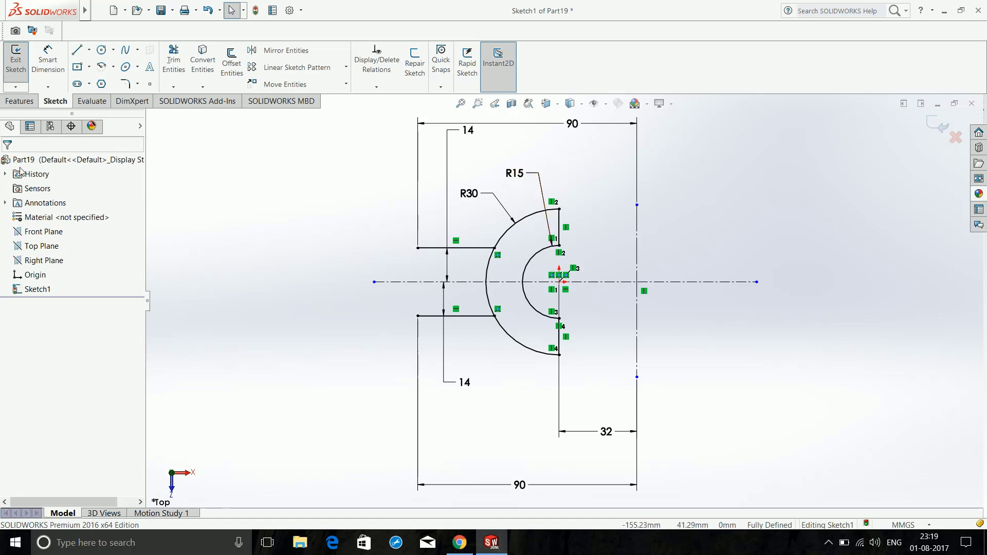
- Sketch a vertical line joining the outer endpoints of the two horizontal lines to close the handle's end
left_click(77, 50)
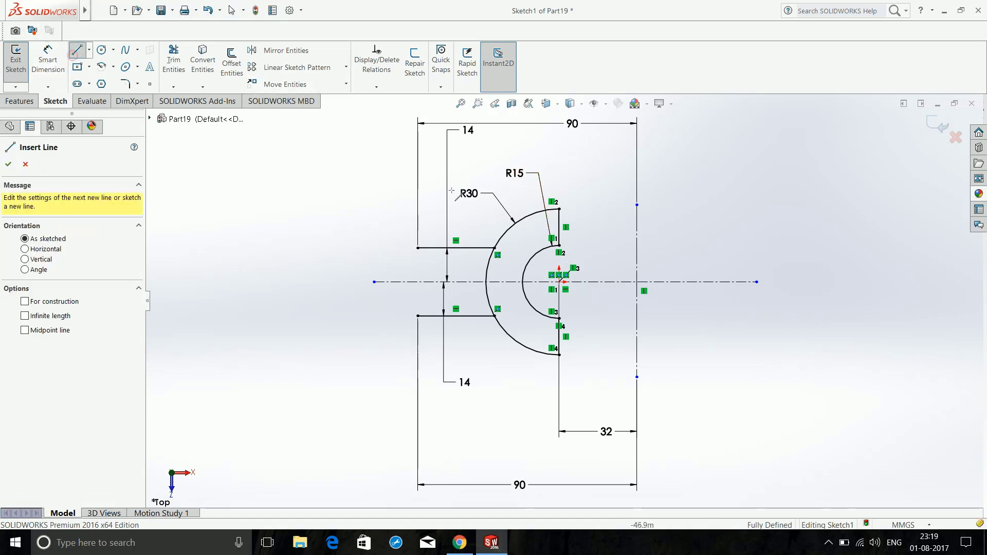
left_click(418, 249)
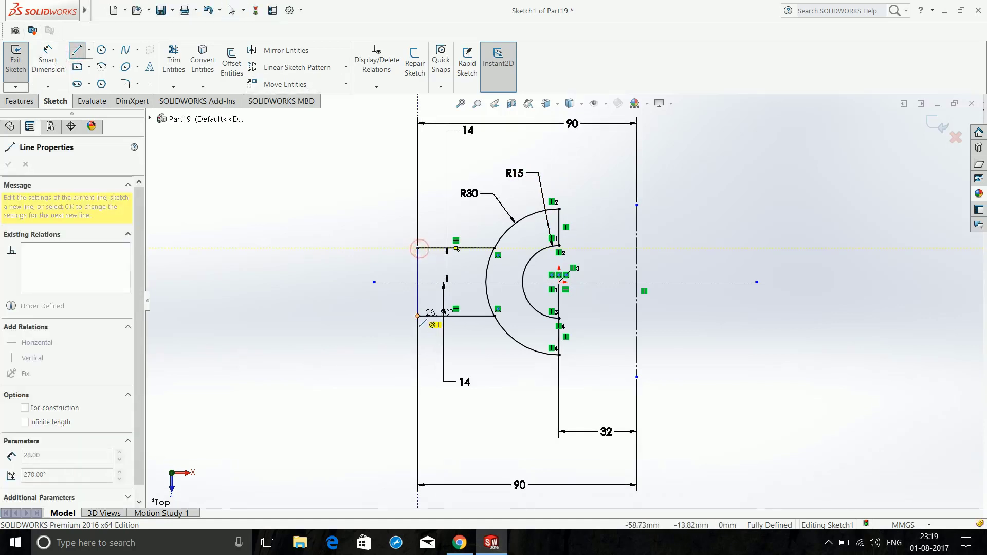
left_click(417, 315)
left_click(9, 164)
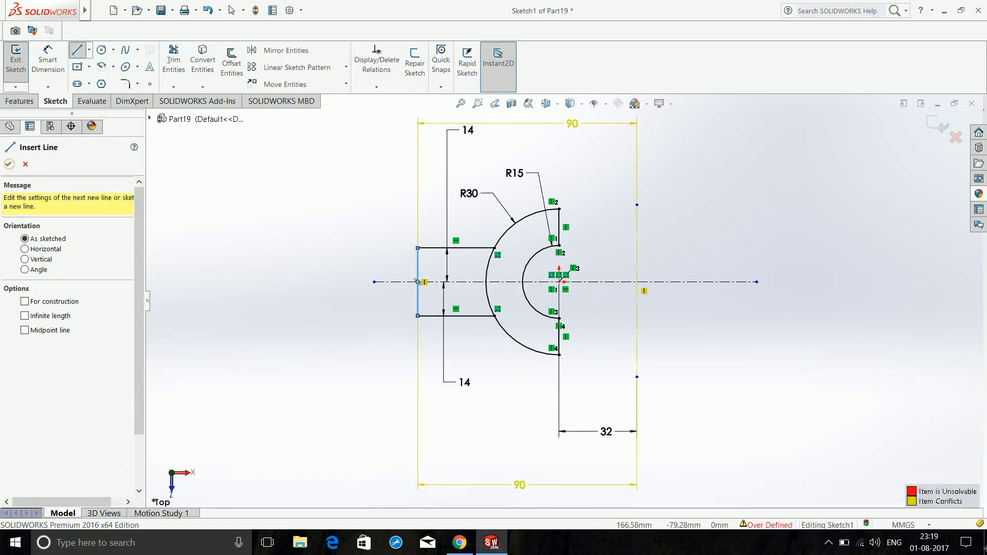
key("Escape")
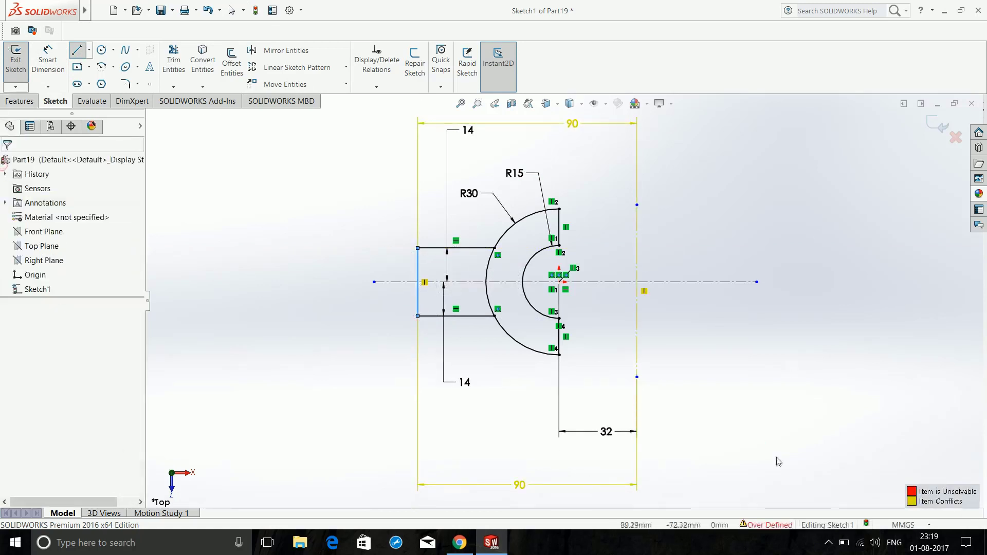
- Diagnose the over-defined sketch with SketchXpert and accept the solution that deletes the handle end line's Vertical6 relation
left_click(769, 525)
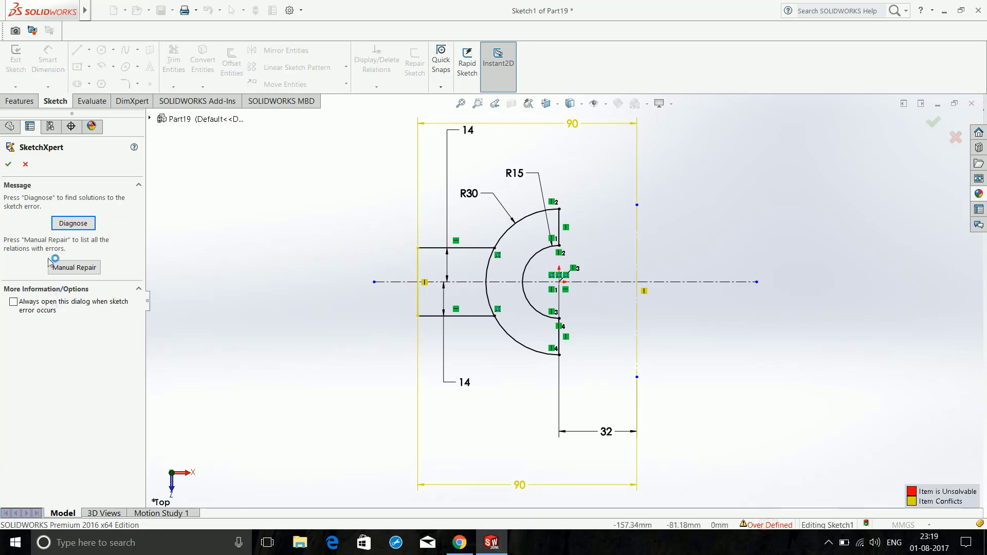
left_click(74, 224)
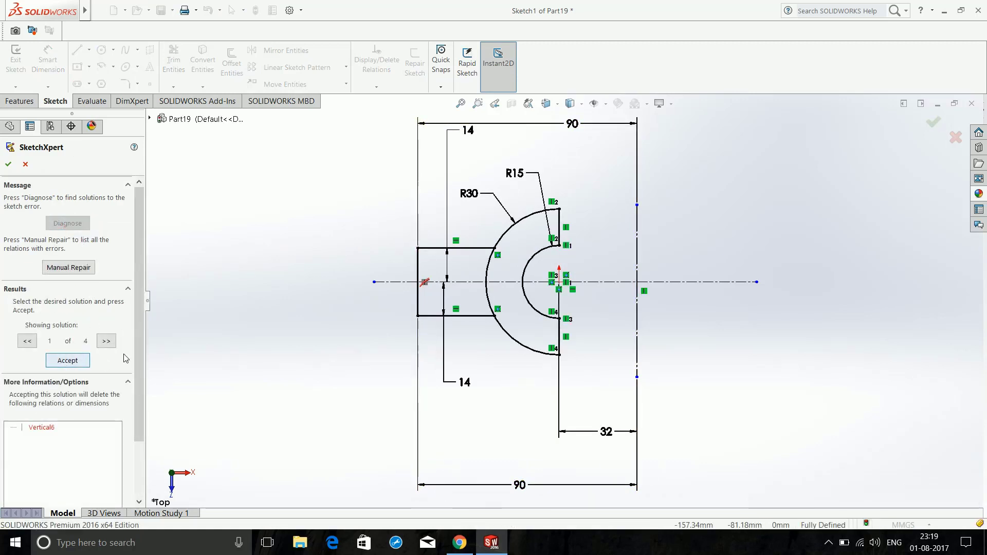
left_click(82, 361)
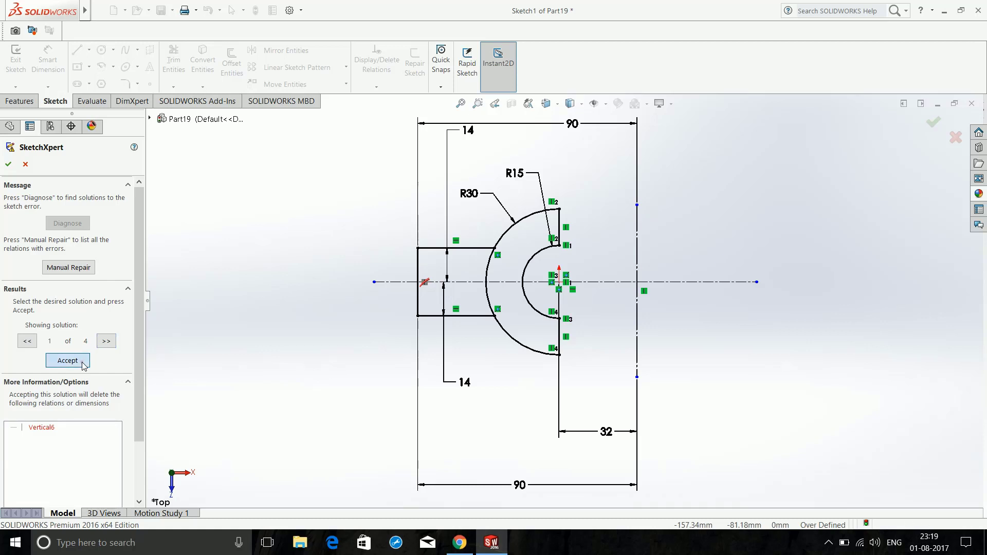
left_click(8, 166)
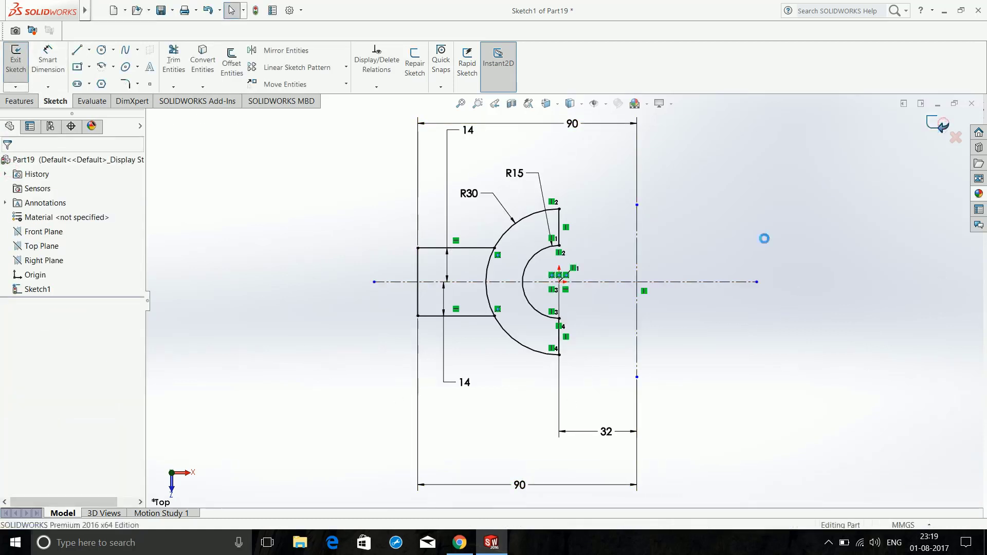
left_click(945, 128)
middle_click_drag(676, 378, 678, 305)
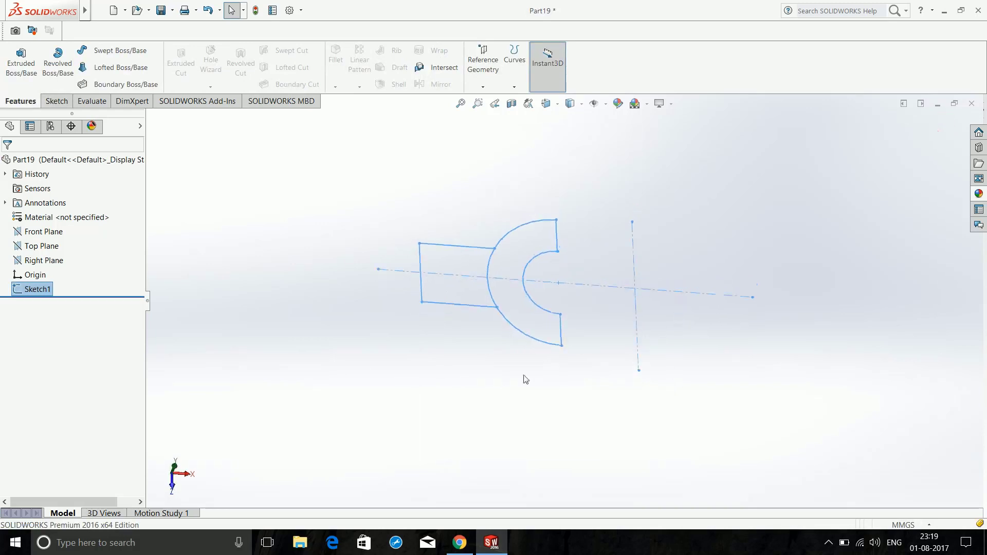
left_click(20, 72)
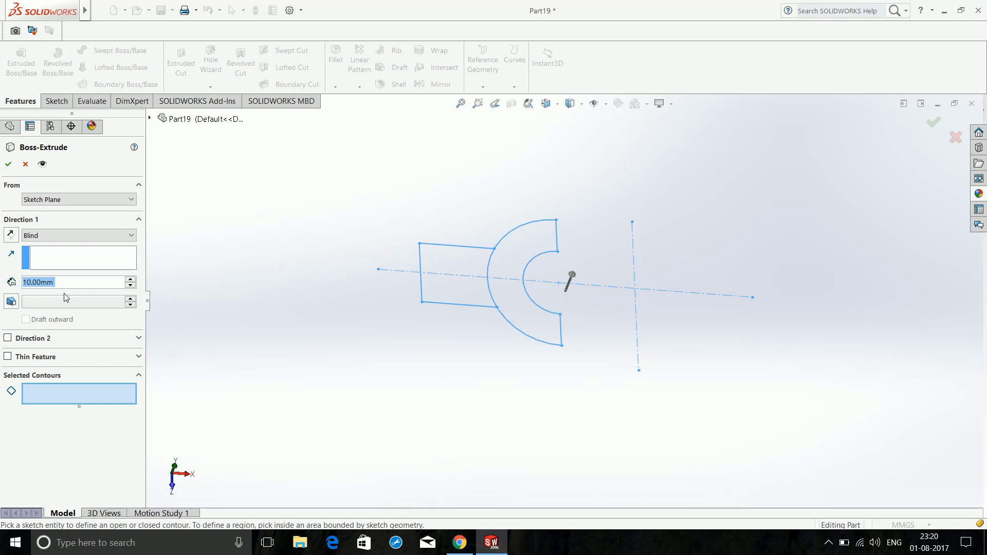
left_click(829, 544)
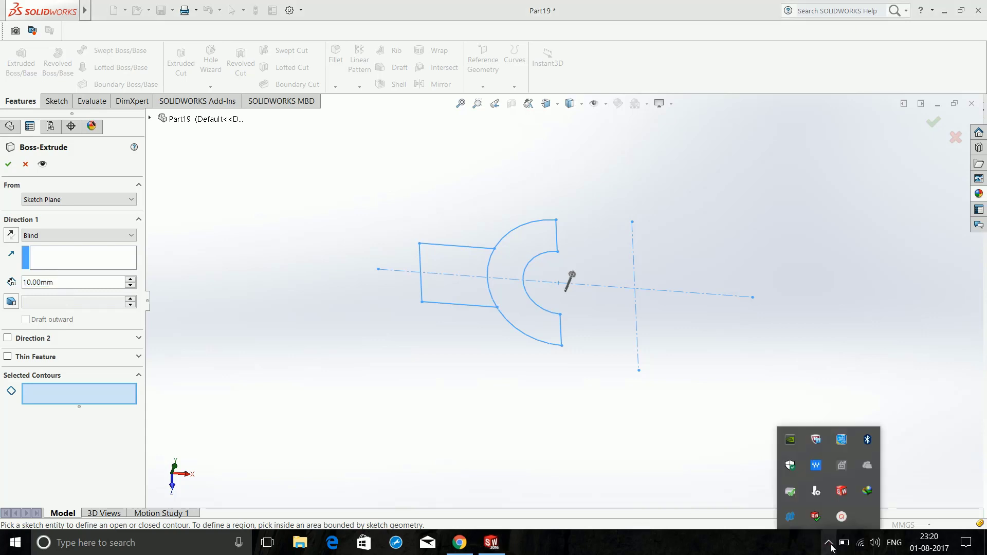
left_click(843, 517)
left_click(912, 516)
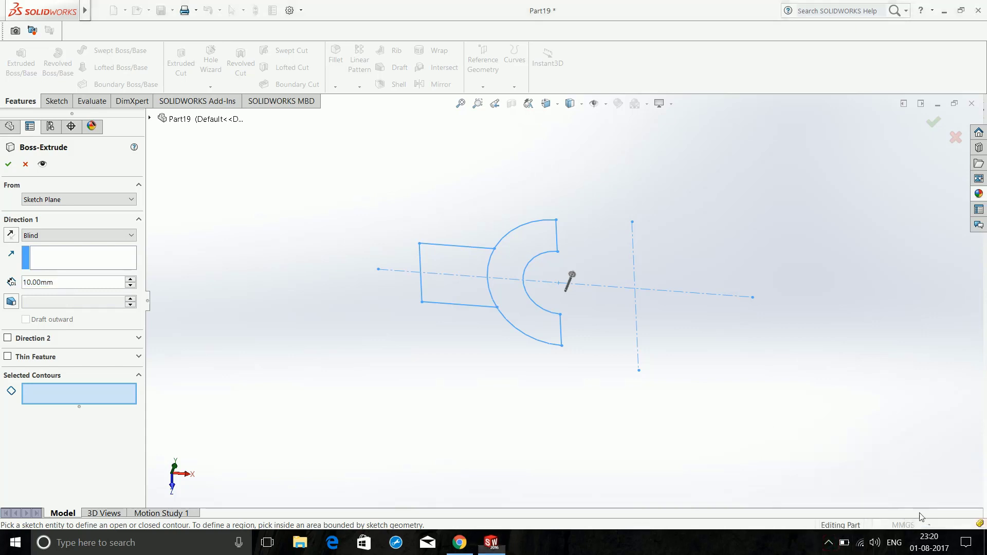
double_click(61, 282)
type("28")
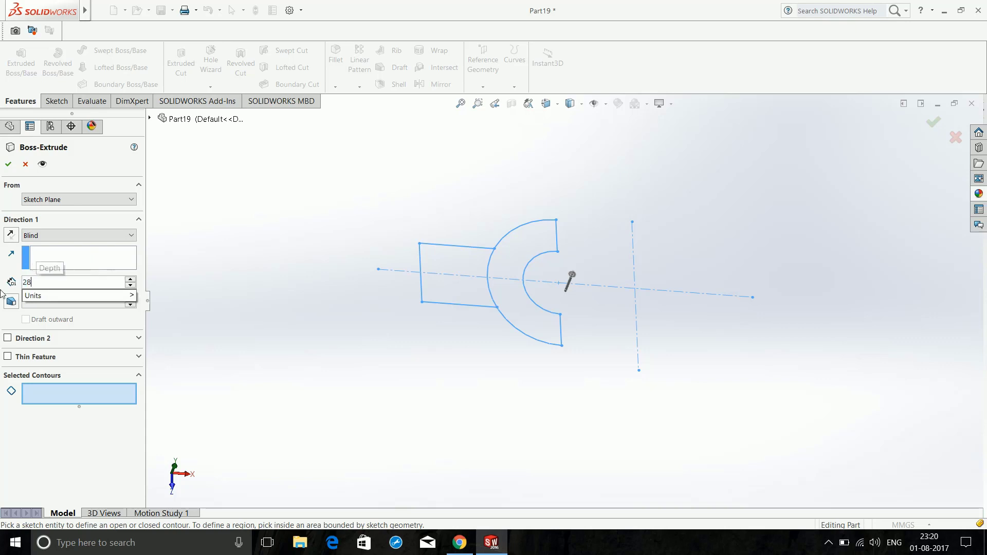
type("mm")
left_click(48, 393)
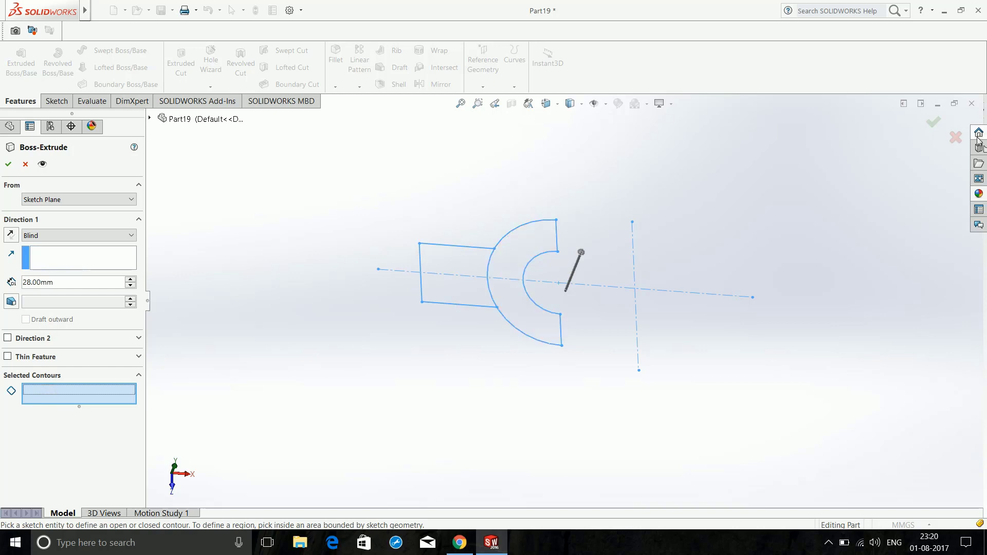
left_click(955, 137)
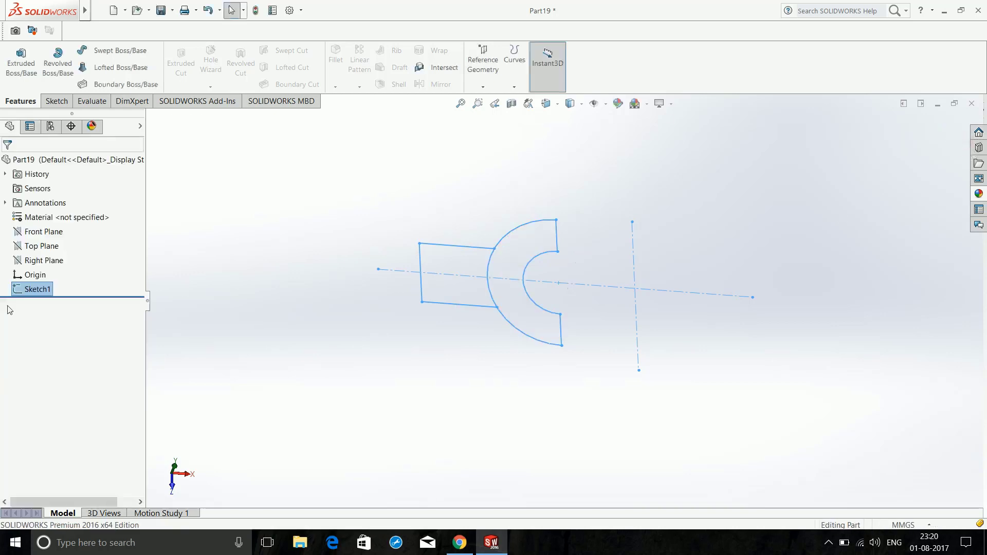
- Edit Sketch1 to power-trim the R30 arc segment between the handle's two horizontal lines, and exit the sketch
right_click(34, 290)
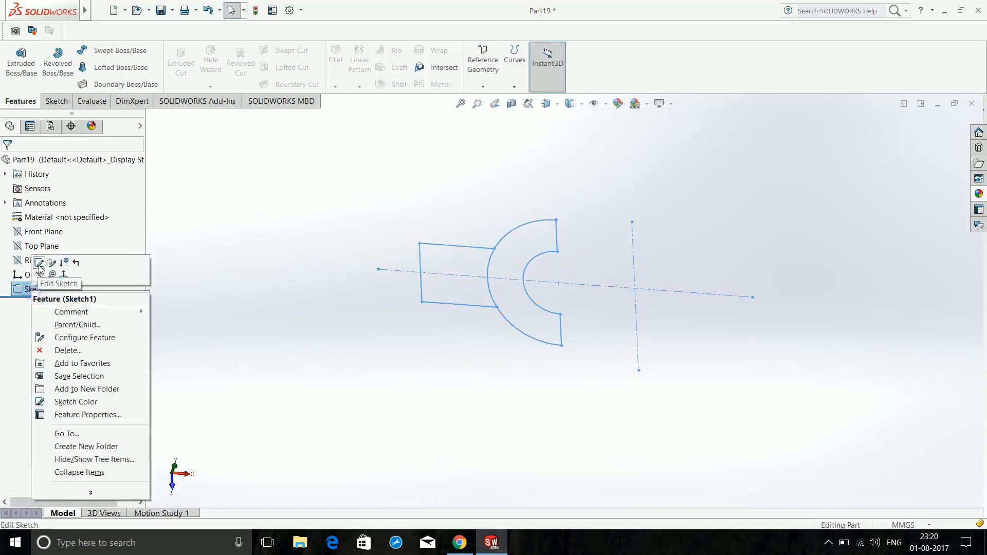
left_click(39, 267)
scroll(372, 331, "down", 3)
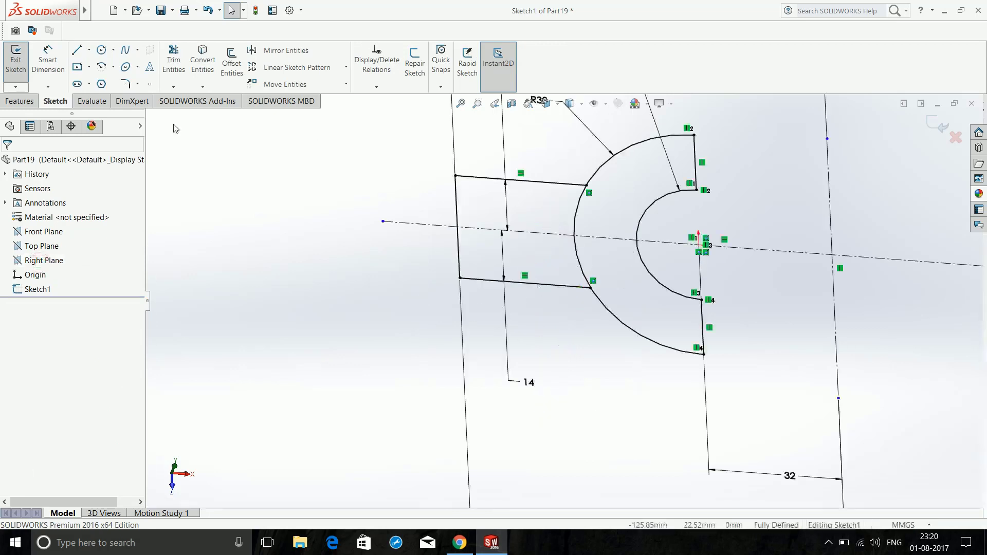
left_click(174, 62)
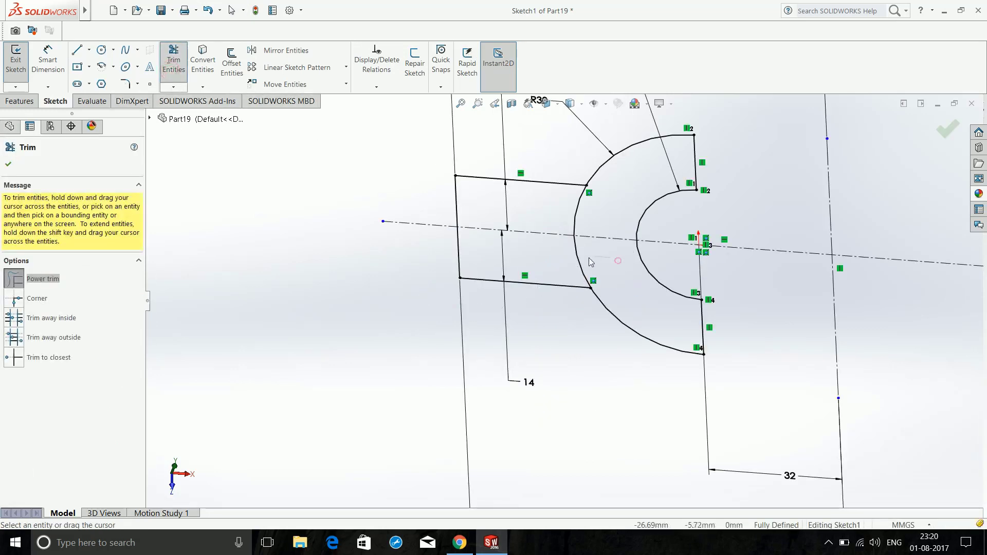
mouse_move(588, 258)
left_mouse_down()
mouse_move(593, 226)
mouse_move(568, 221)
left_mouse_up()
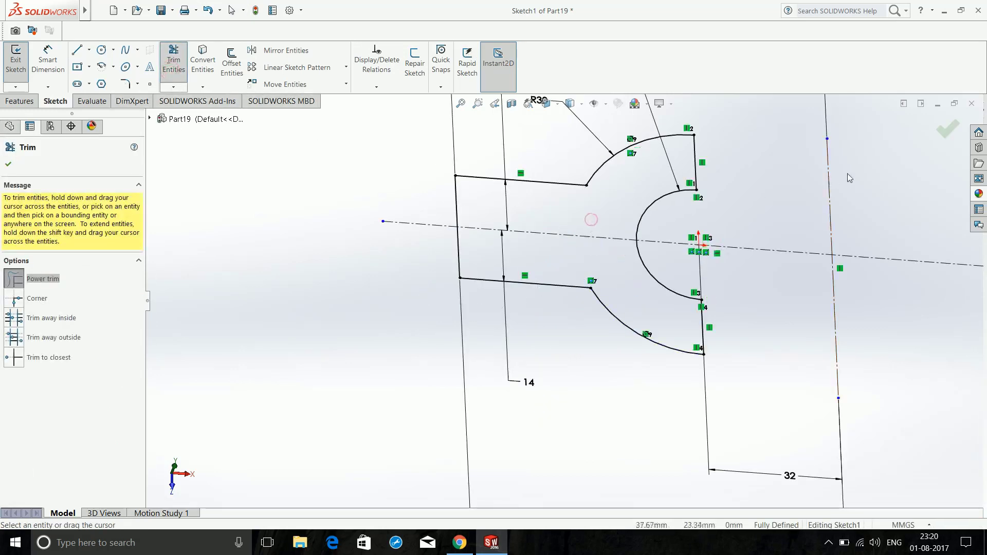
left_click(946, 131)
key("z")
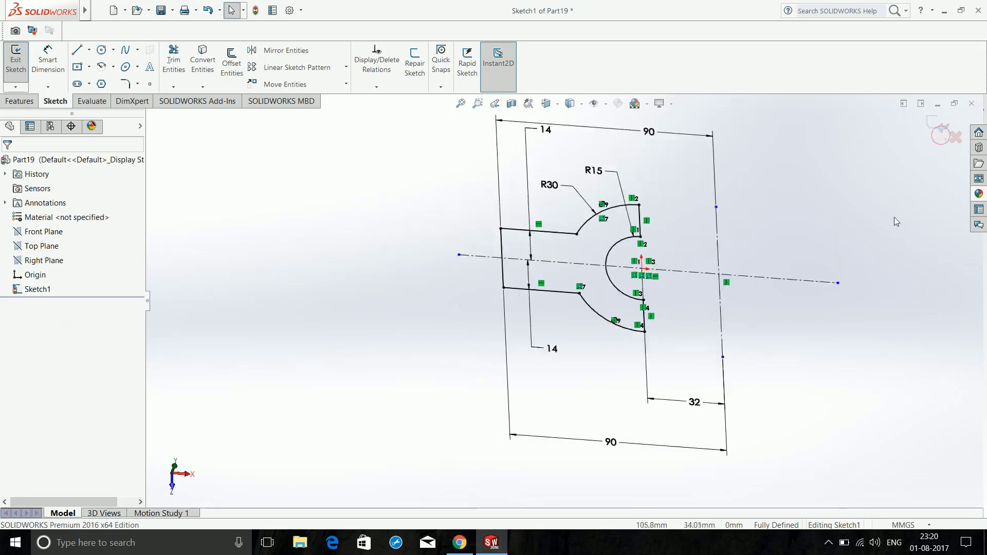
left_click(943, 132)
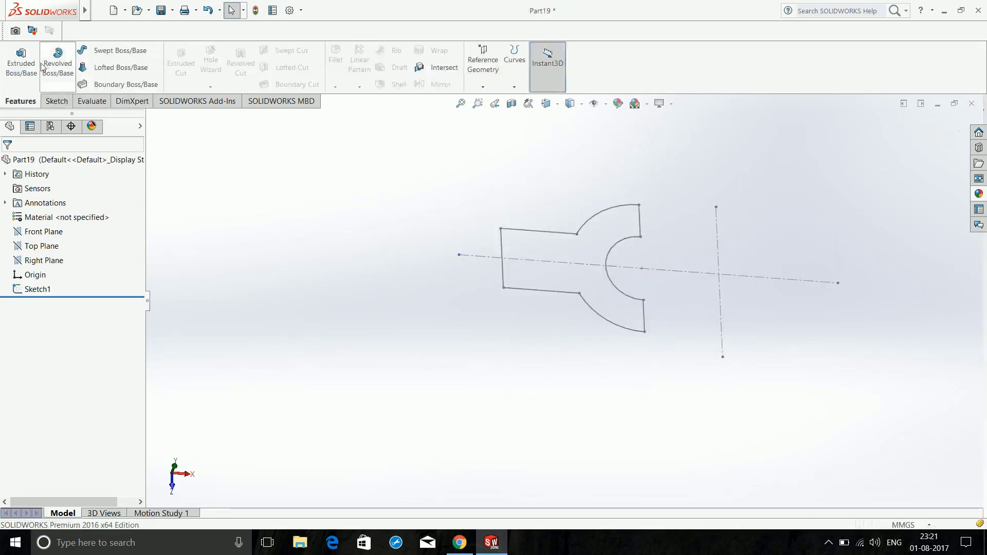
- Extrude the closed half-ring and handle profile as a blind boss 28 mm deep
left_click(31, 65)
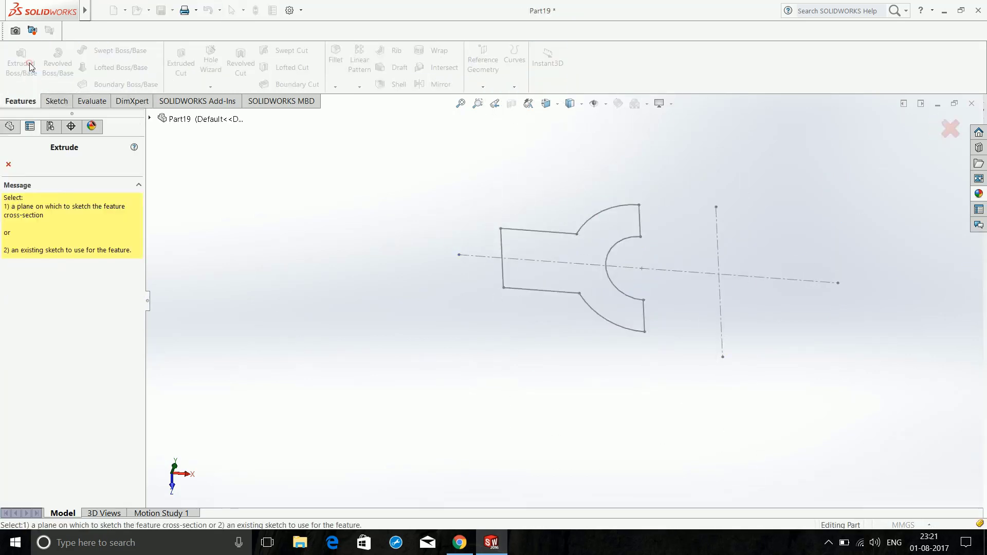
left_click(622, 296)
middle_click_drag(508, 381, 154, 342)
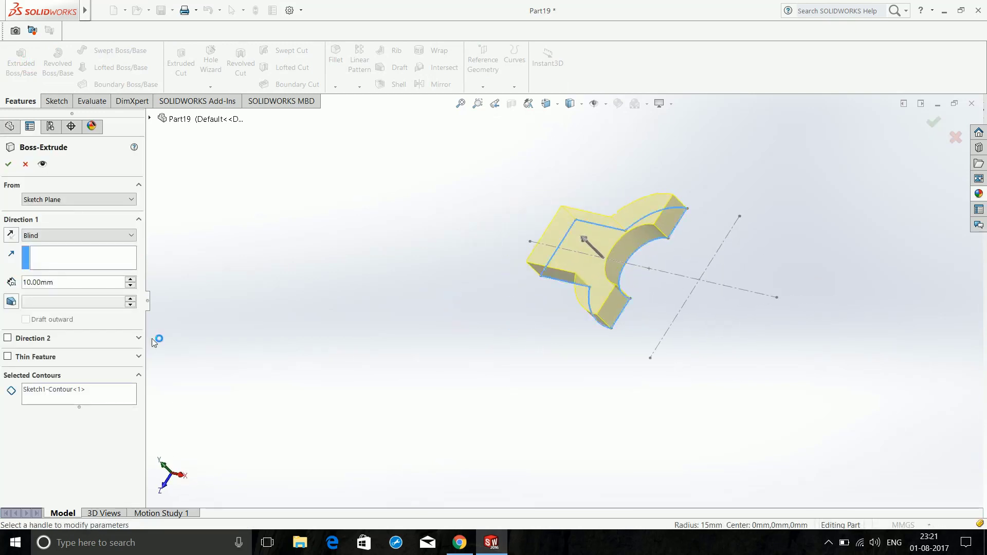
left_click(80, 287)
type("28mm")
left_click(8, 165)
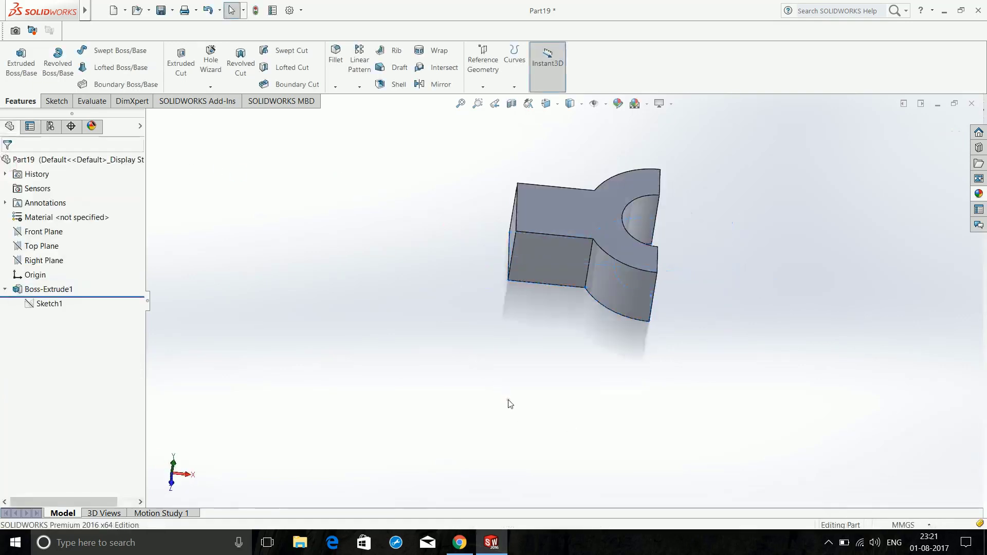
- Start a sketch on the handle's flat end face and draw an eight-sided inscribed-circle polygon centered vertically above the origin
left_click(524, 237)
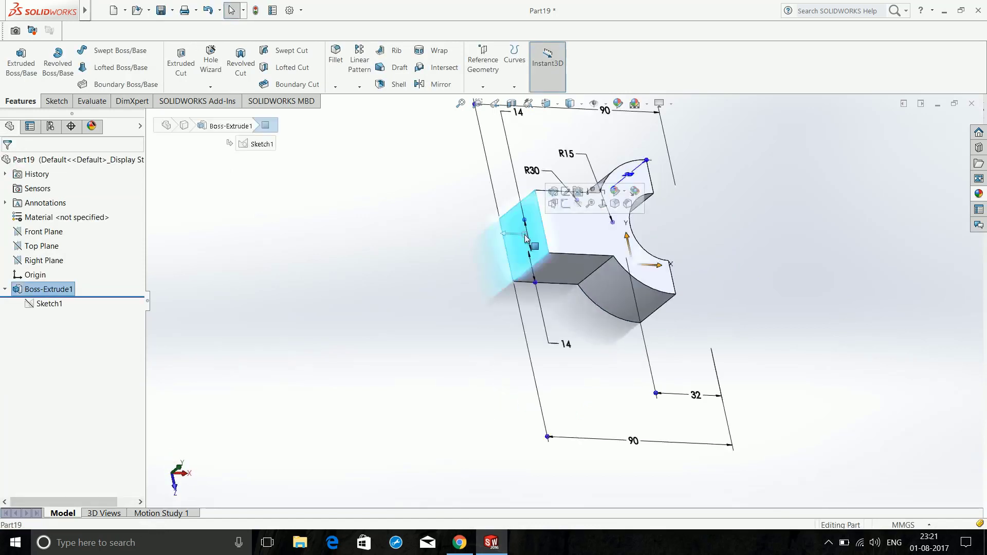
left_click(566, 203)
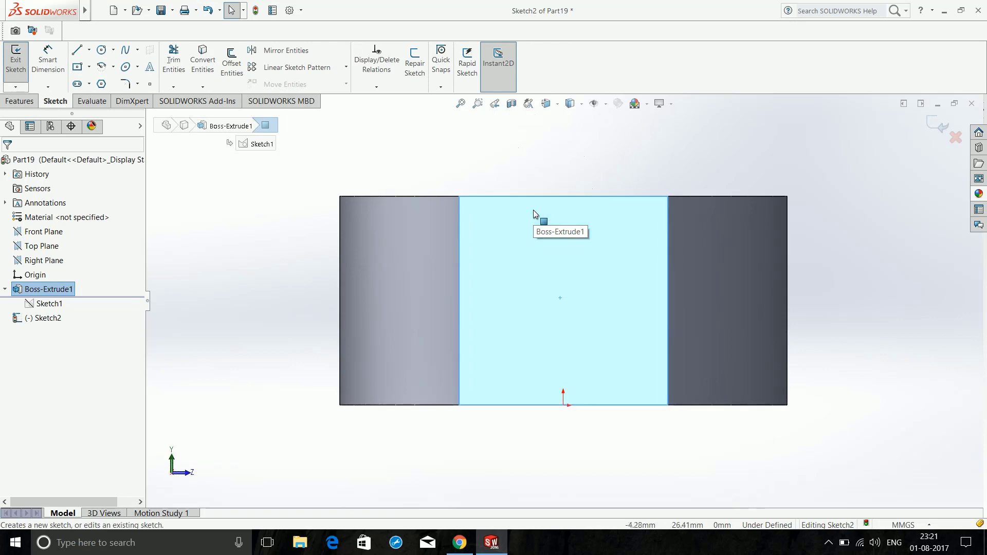
left_click(102, 83)
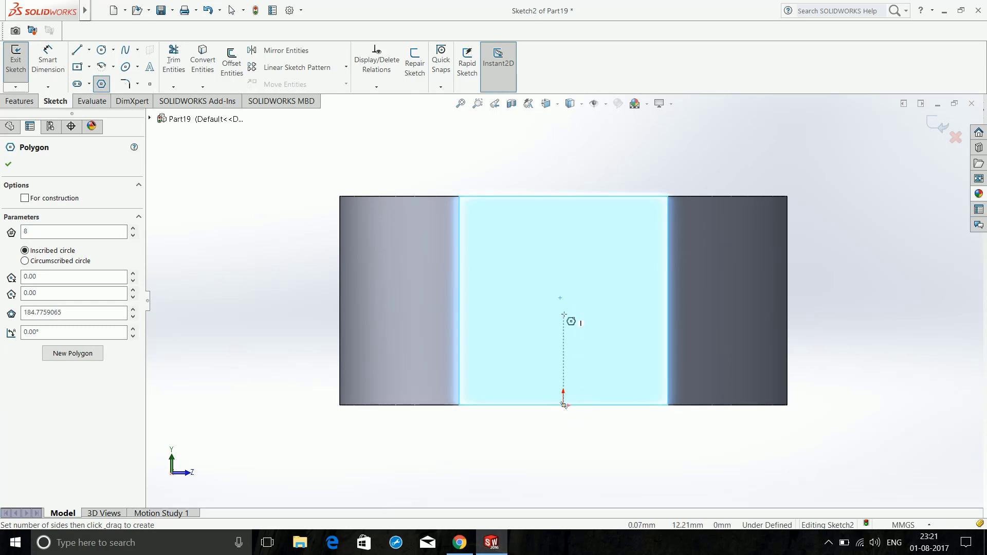
left_click_drag(562, 311, 596, 354)
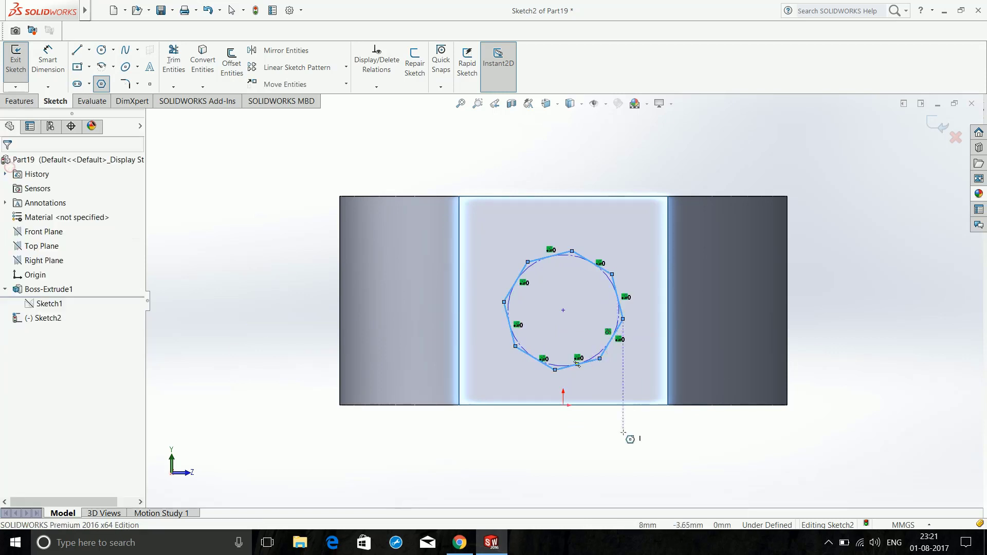
- Add a Parallel relation between the octagon's lowest side and the bottom edge of the handle's end face
key("Escape")
scroll(594, 391, "down", 3)
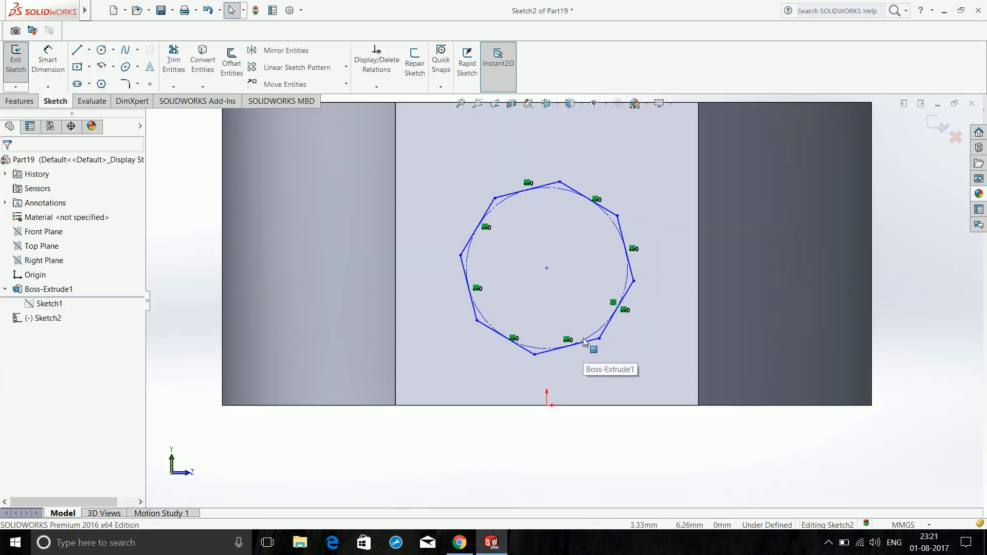
left_click(589, 345)
left_click(592, 405, "ctrl")
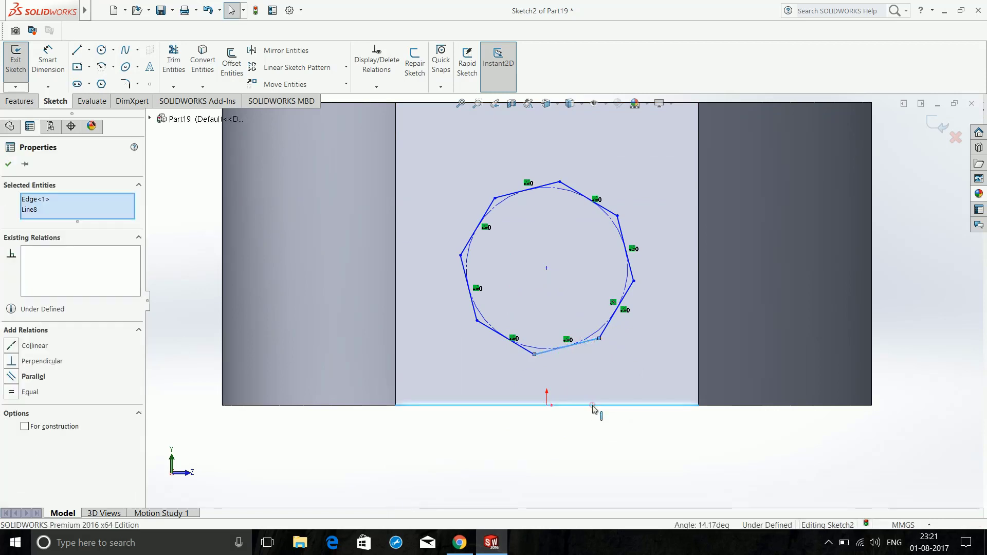
left_click(14, 378)
left_click(9, 164)
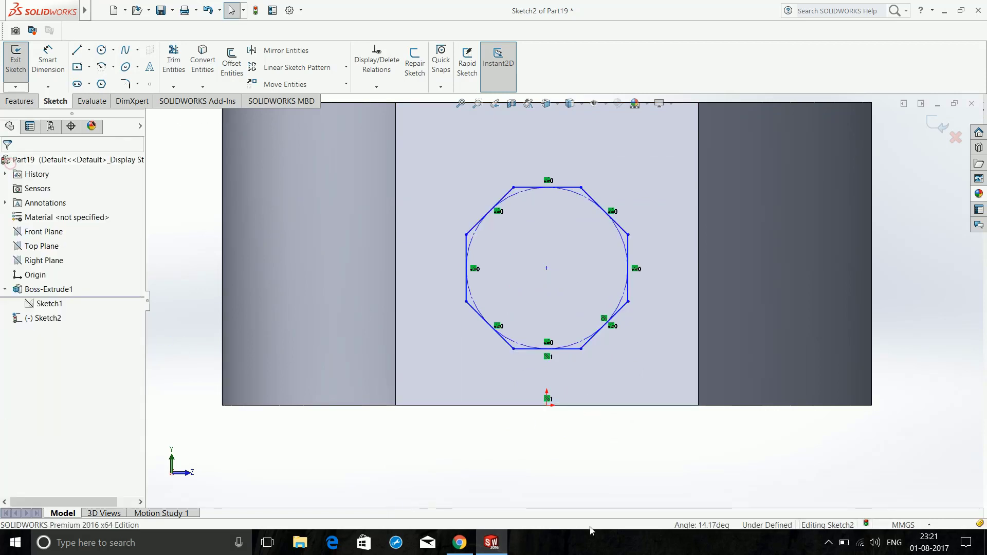
- Dimension the octagon's construction circle with a diameter of 28 mm
right_click_drag(553, 469, 553, 452)
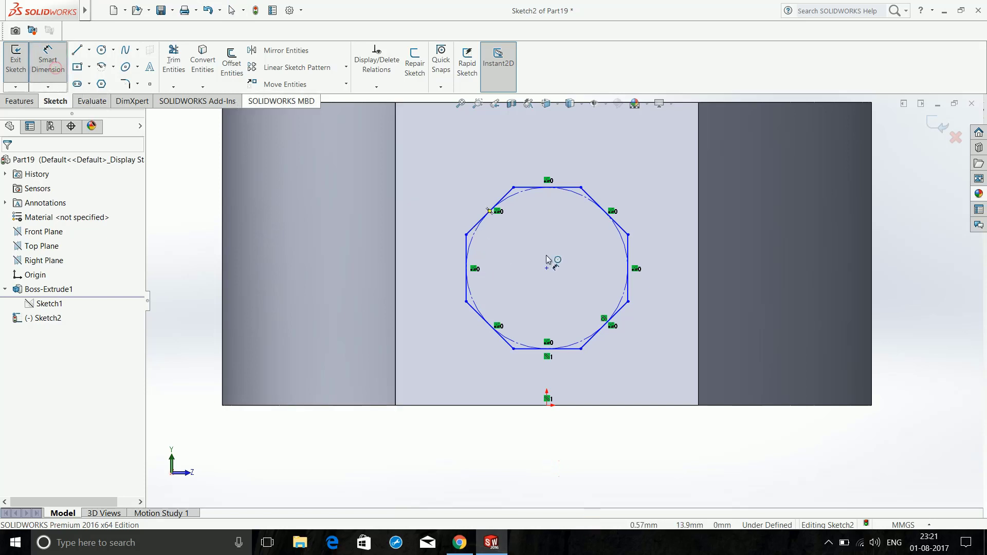
left_click(622, 241)
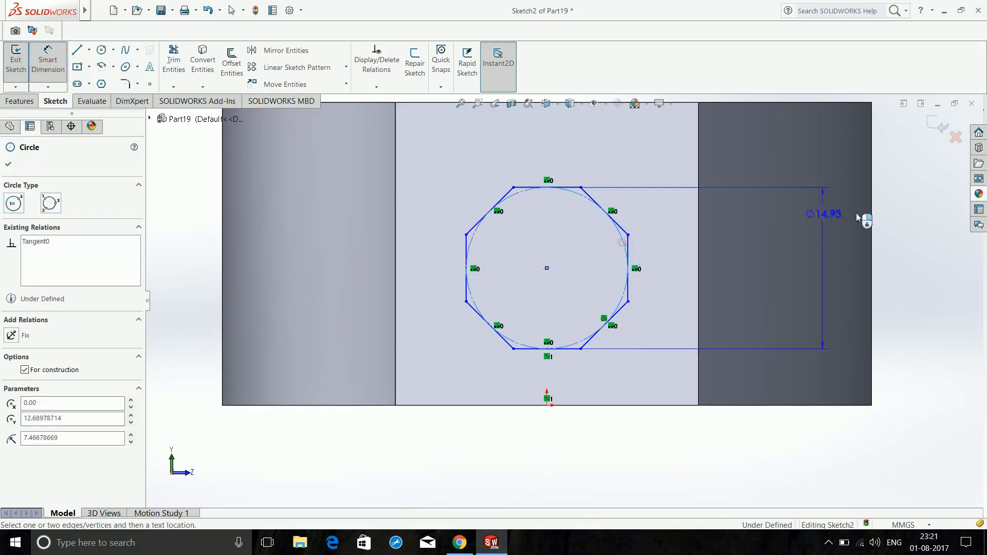
left_click(928, 255)
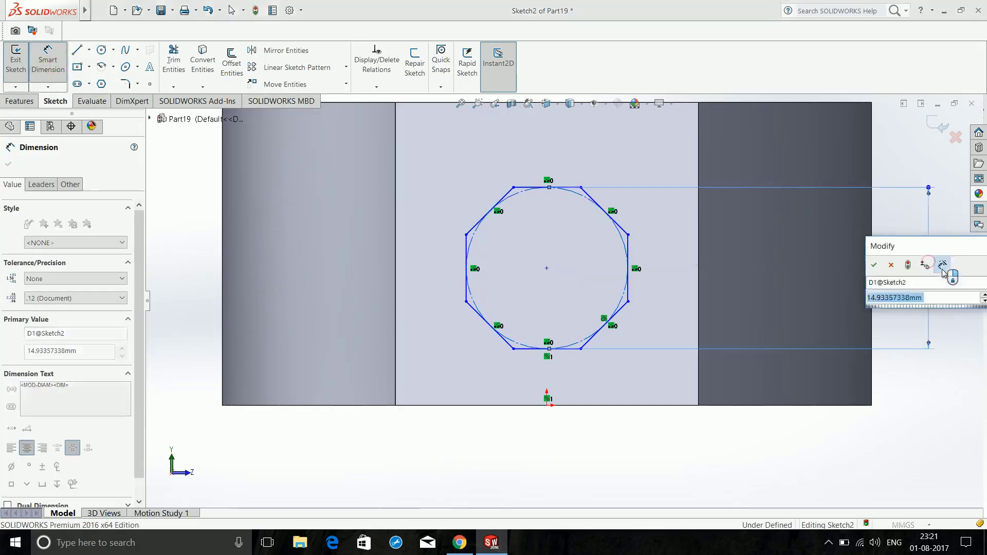
type("28mm")
key("Return")
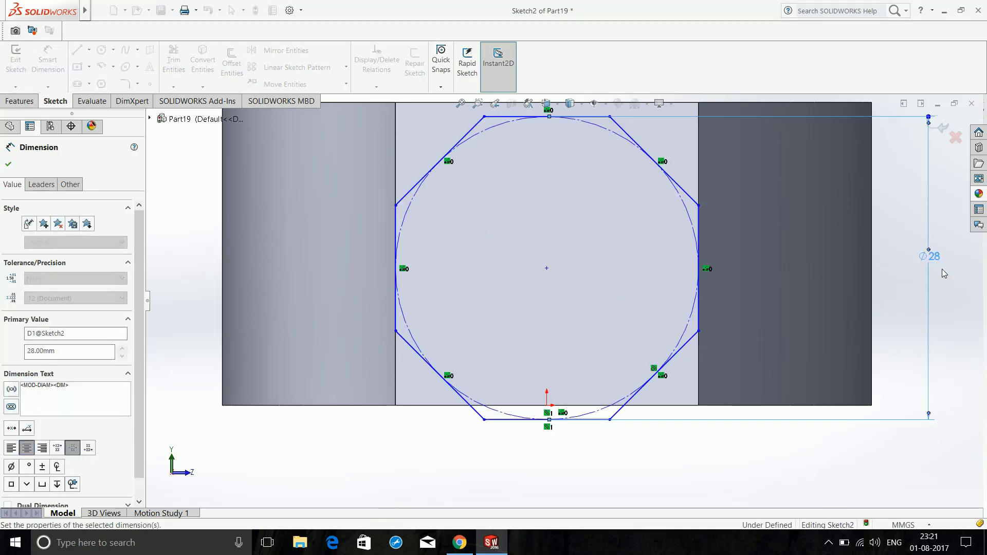
key("Escape")
key("Escape")
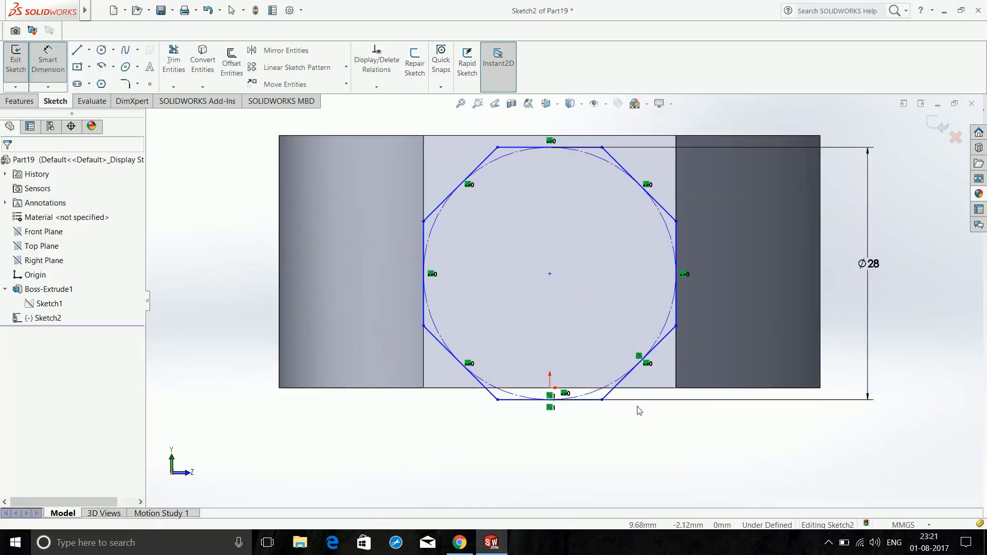
- Make the octagon's top and left sides collinear with the corresponding edges of the handle's end face
left_click(517, 149)
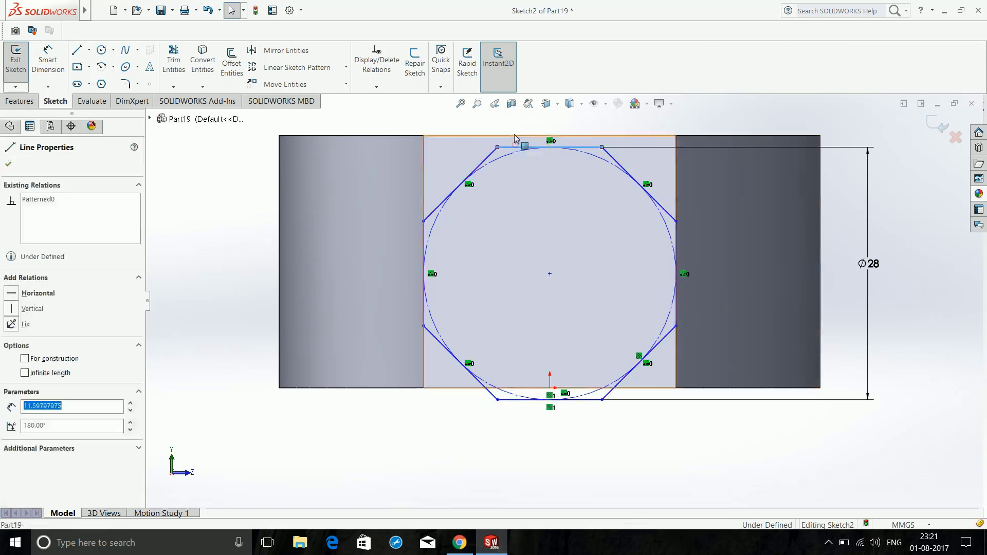
left_click(507, 138, "ctrl")
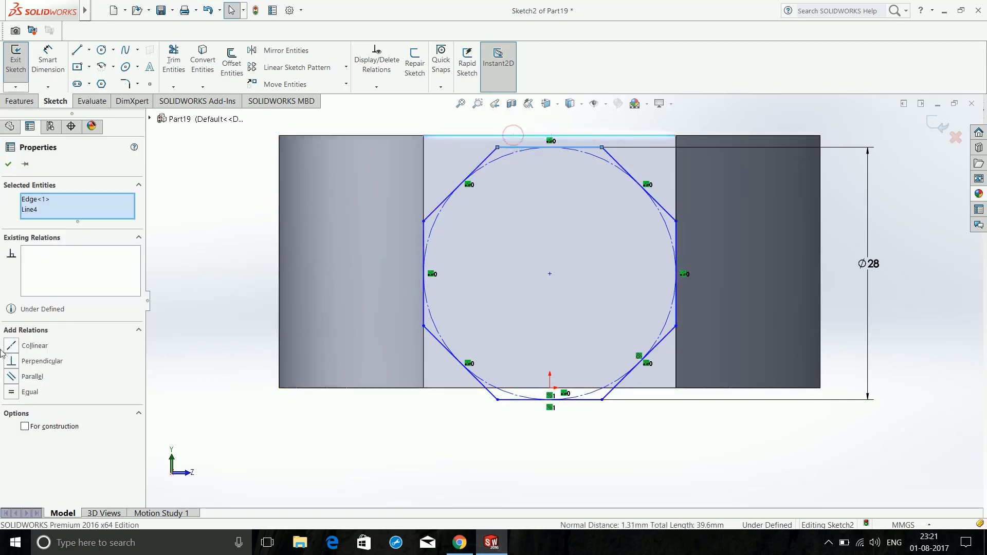
left_click(11, 346)
left_click(457, 479)
scroll(434, 391, "down", 4)
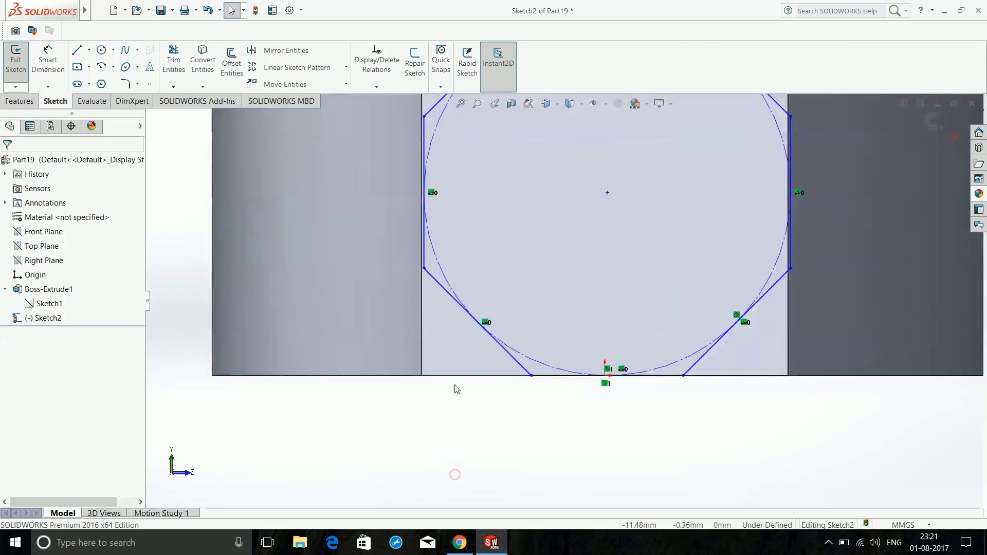
left_click(425, 230)
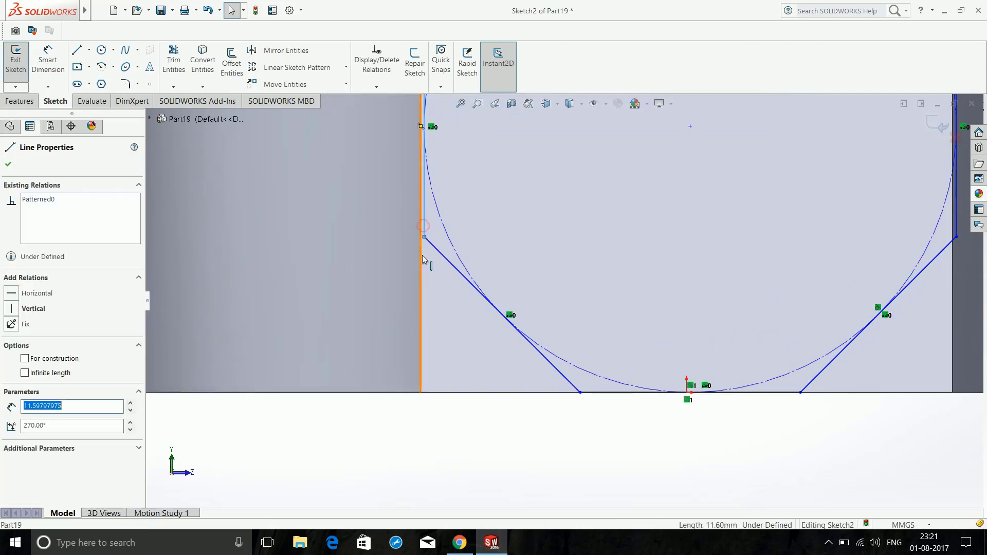
left_click(422, 255, "ctrl")
left_click(12, 346)
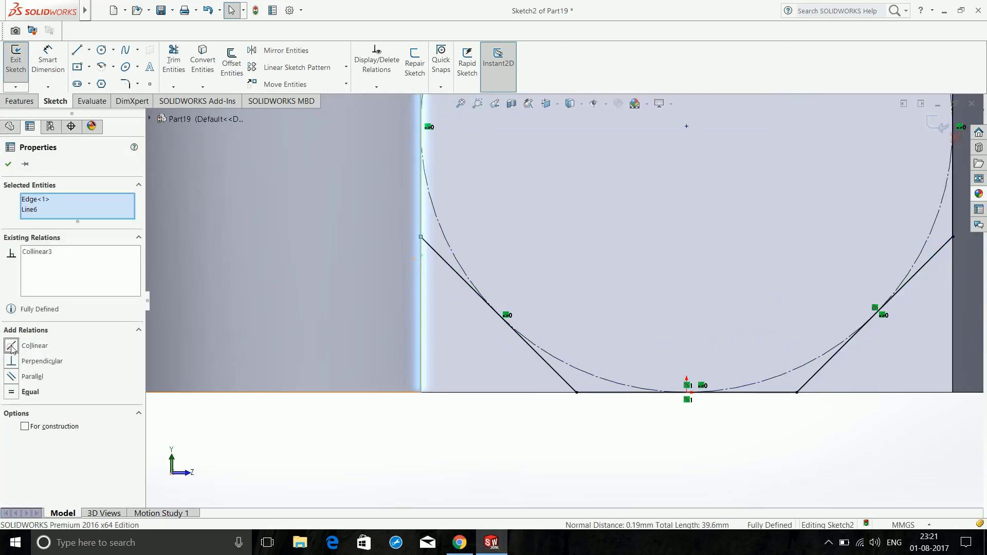
left_click(516, 480)
- Exit the octagon sketch and extrude it outward from the handle as a blind boss 40 mm deep with merged result
scroll(516, 480, "up", 4)
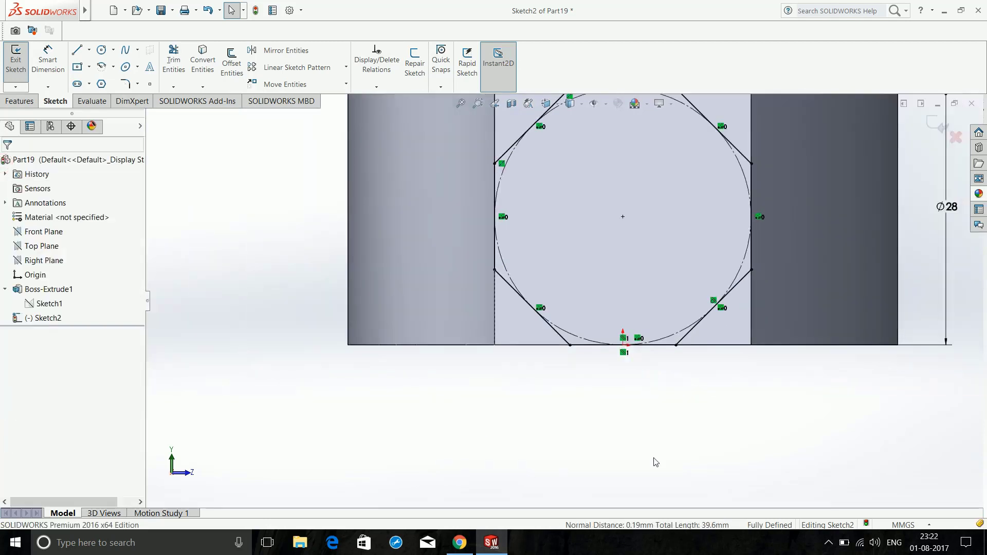
scroll(884, 321, "up", 2)
middle_click_drag(884, 321, 933, 135)
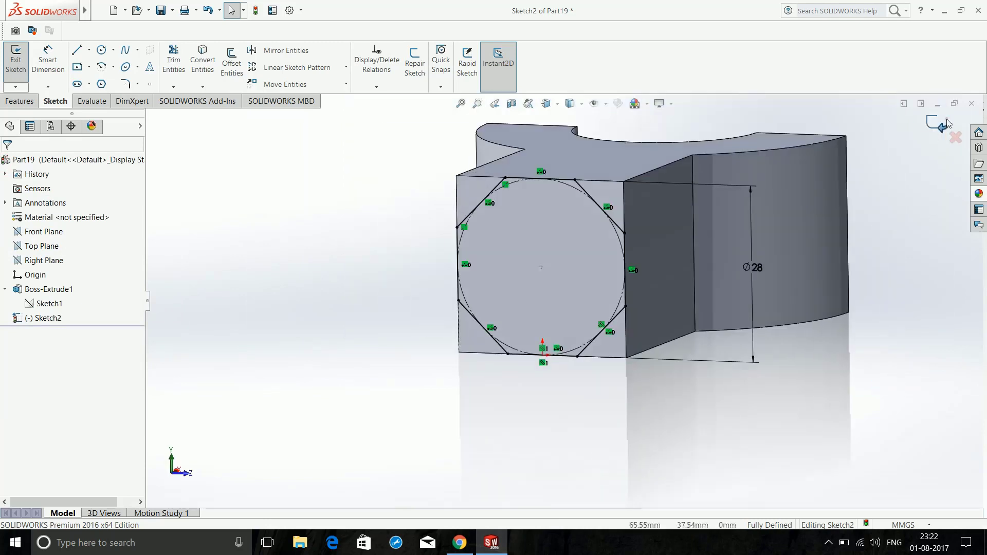
left_click(944, 124)
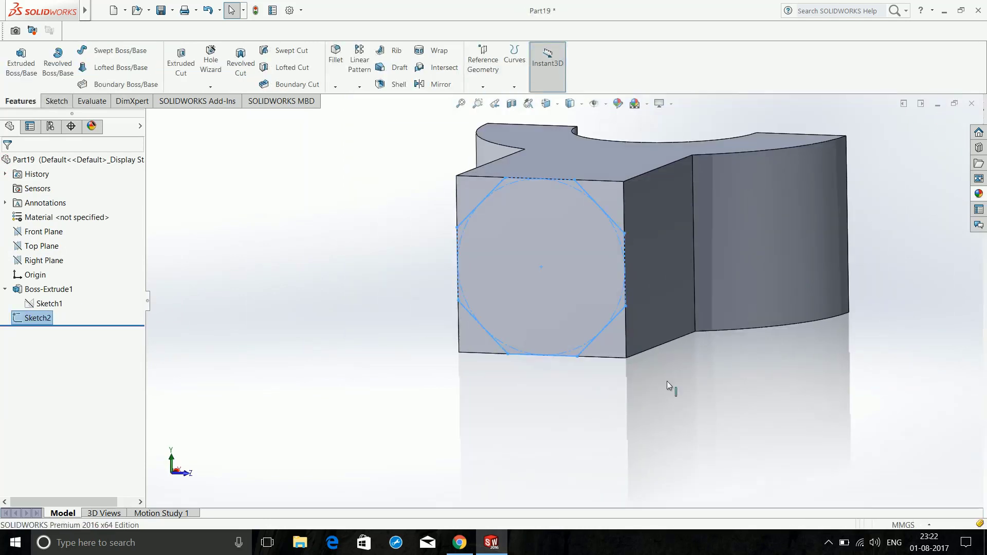
left_click(21, 64)
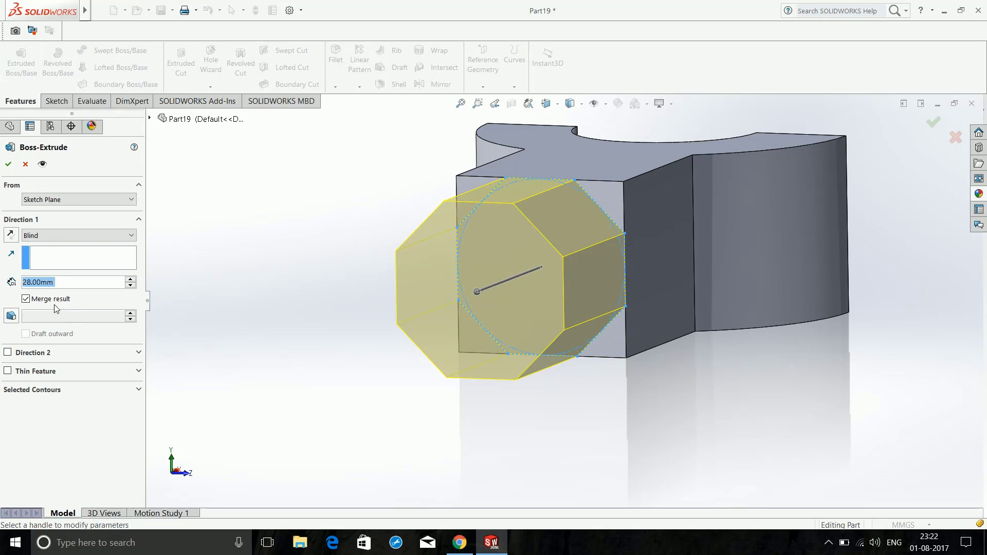
type("40mm")
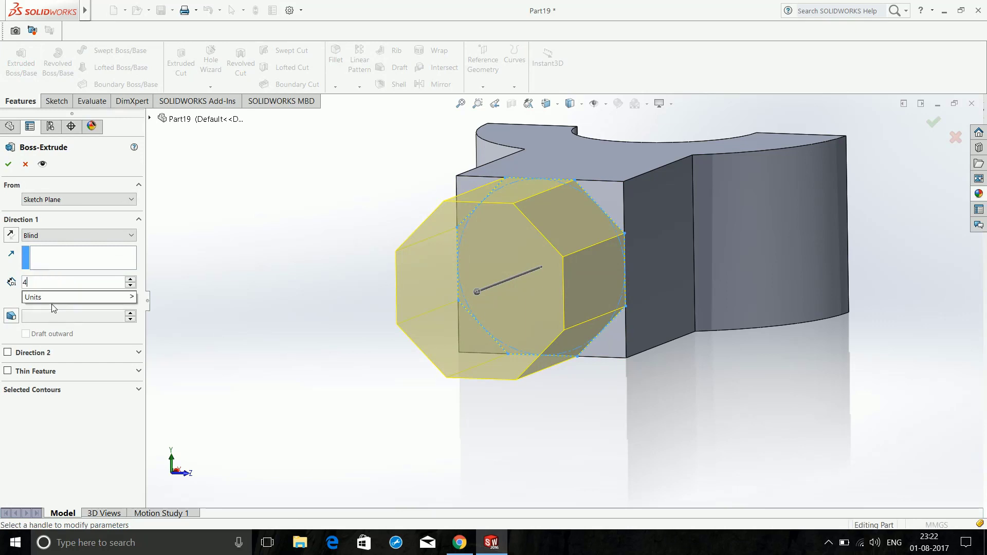
left_click(8, 164)
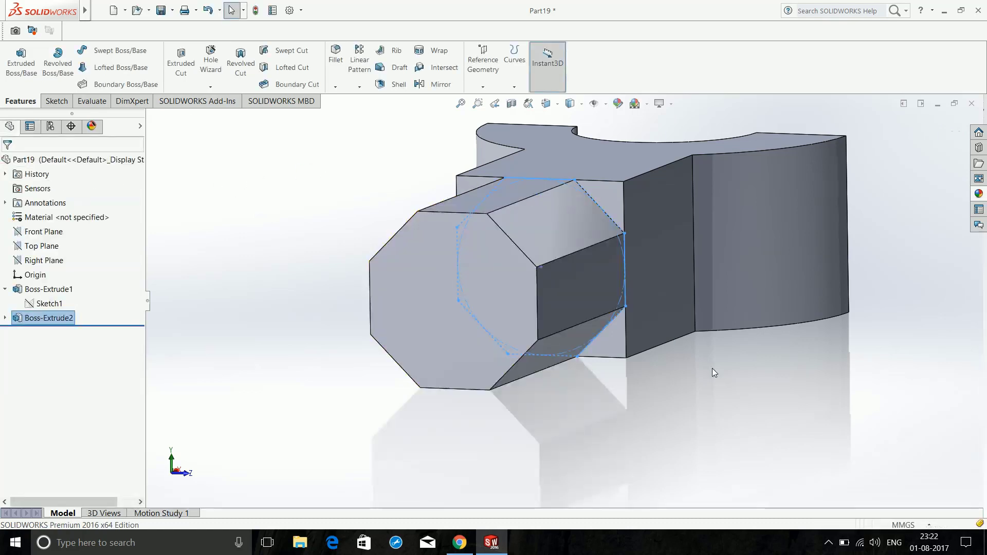
- Add a 6 mm face fillet between one upper triangular shoulder face of the handle and the adjoining sloped octagon face
left_click(705, 383)
mouse_move(705, 384)
middle_mouse_down()
mouse_move(658, 427)
mouse_move(554, 421)
middle_mouse_up()
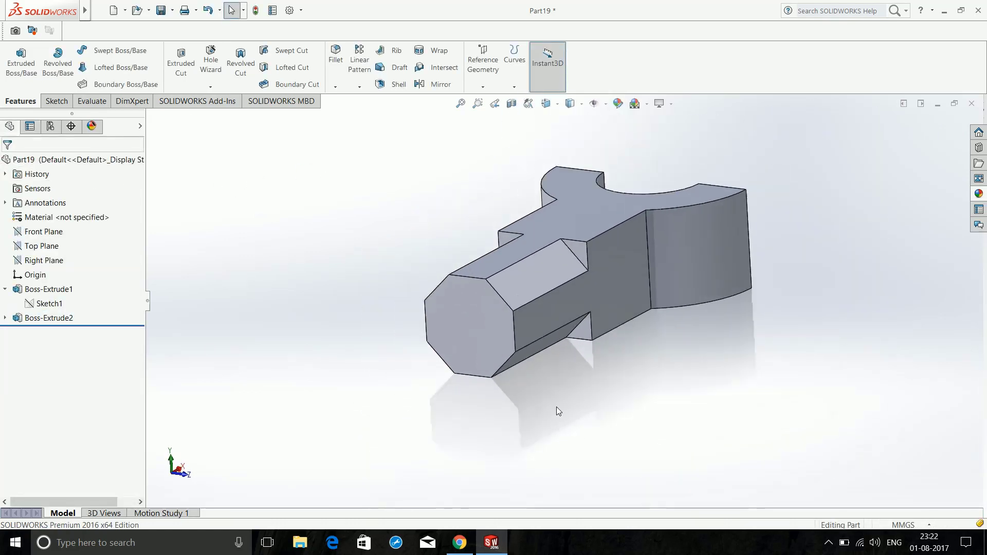
scroll(557, 406, "up", 1)
left_click(335, 59)
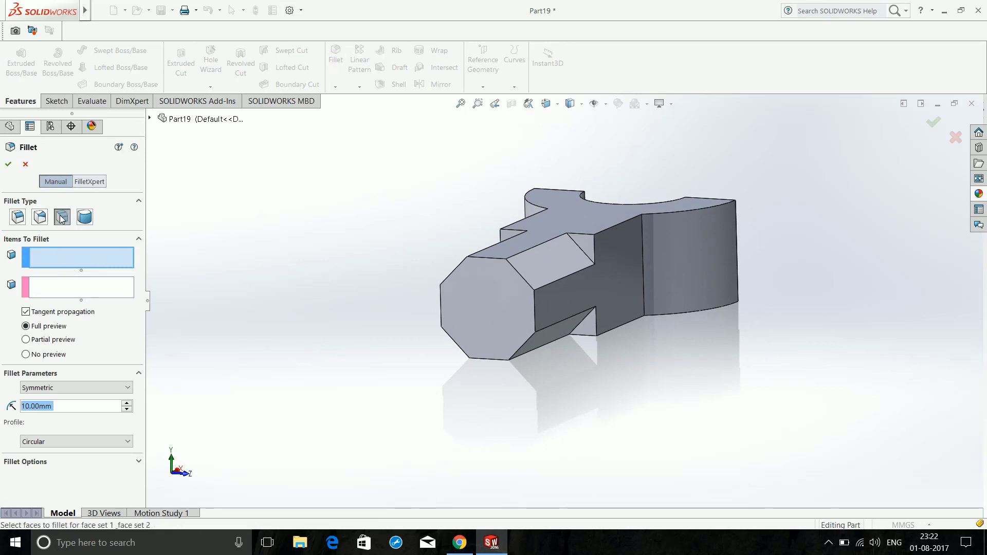
scroll(612, 282, "down", 3)
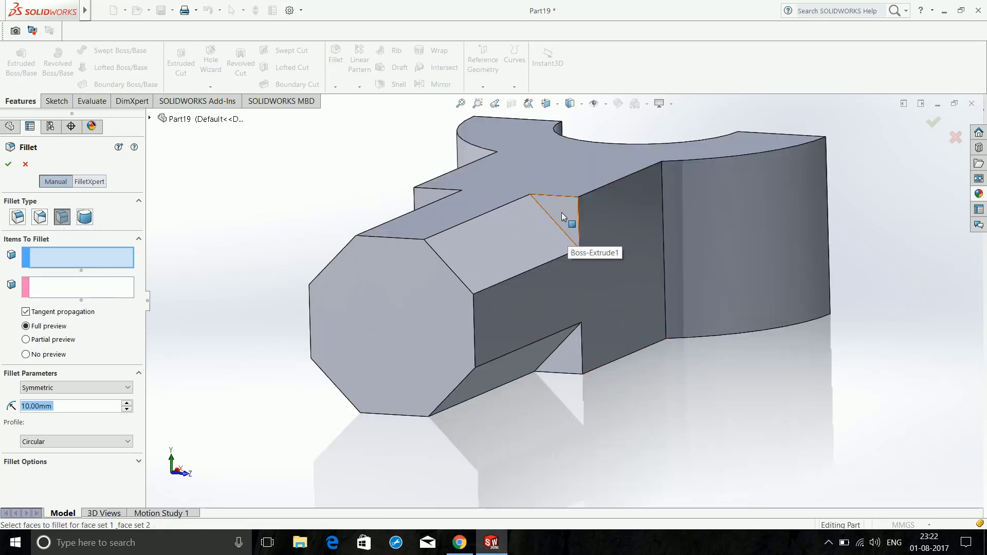
left_click(561, 212)
left_click(77, 288)
left_click(539, 243)
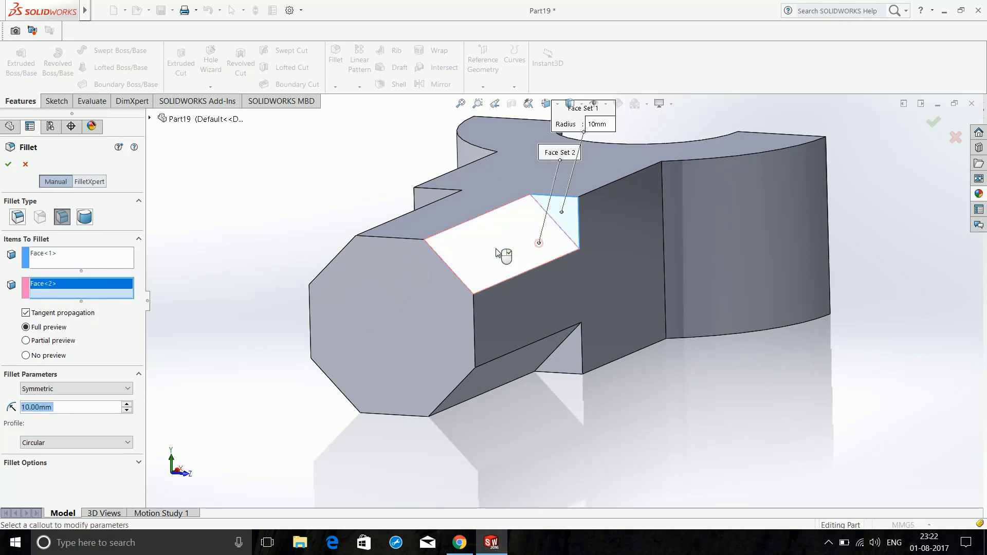
type("6mm")
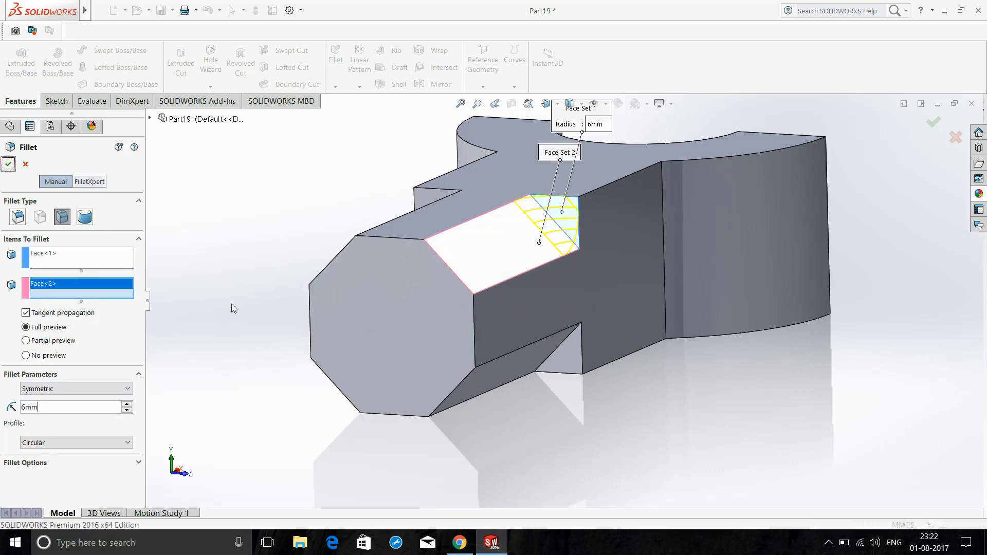
key("Return")
- Add a 6 mm face fillet between the lower triangular shoulder face on the same side and its adjoining sloped octagon face
middle_click_drag(556, 427, 572, 298)
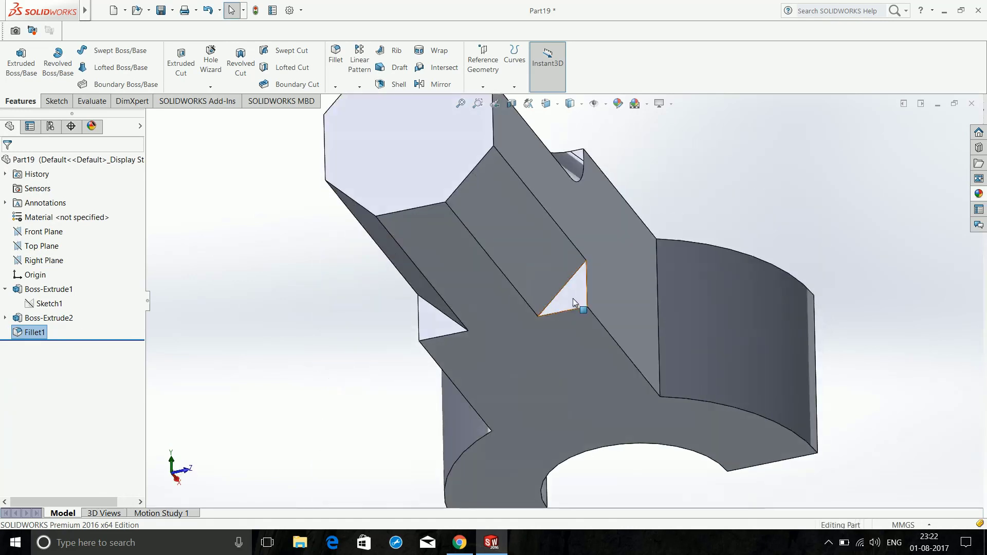
key("Return")
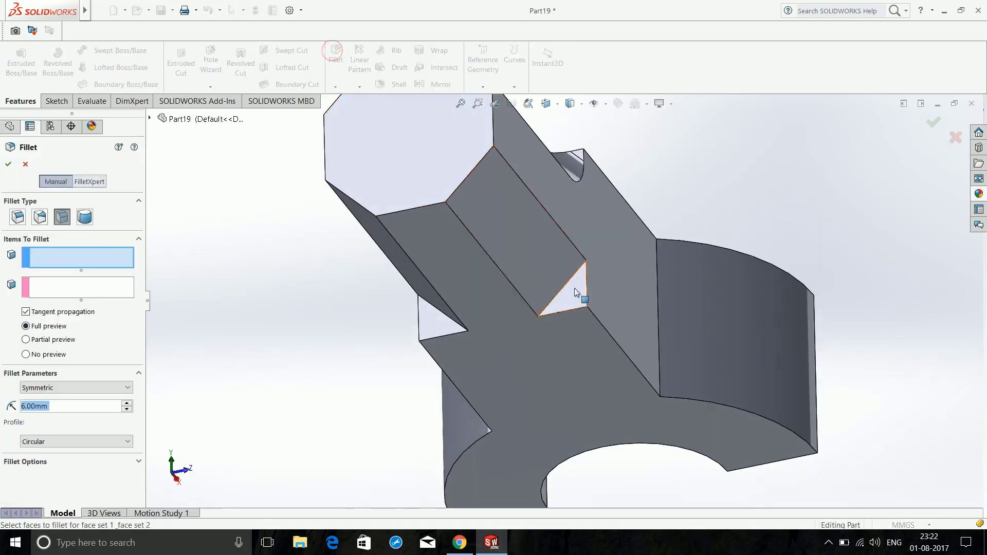
left_click(576, 289)
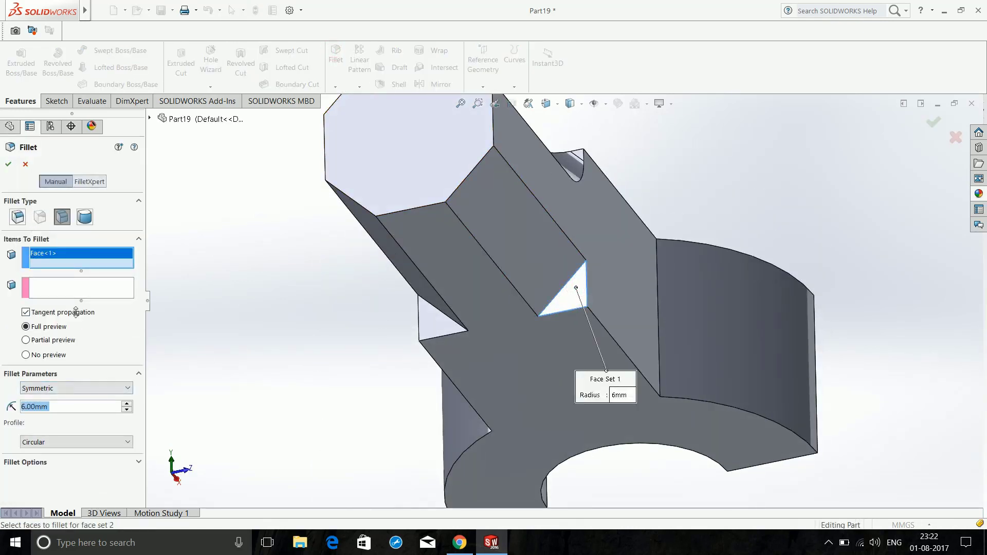
left_click(82, 299)
left_click(524, 259)
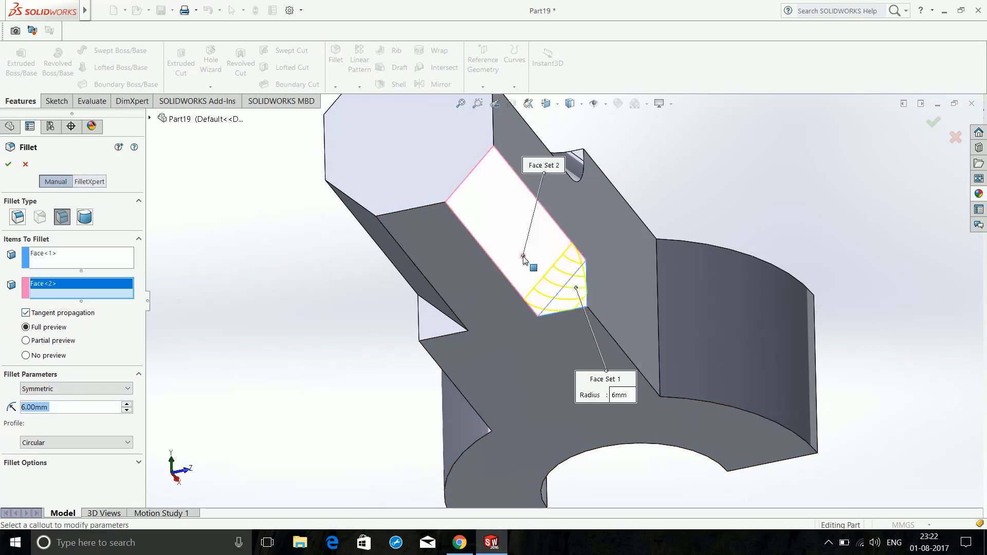
left_click(9, 165)
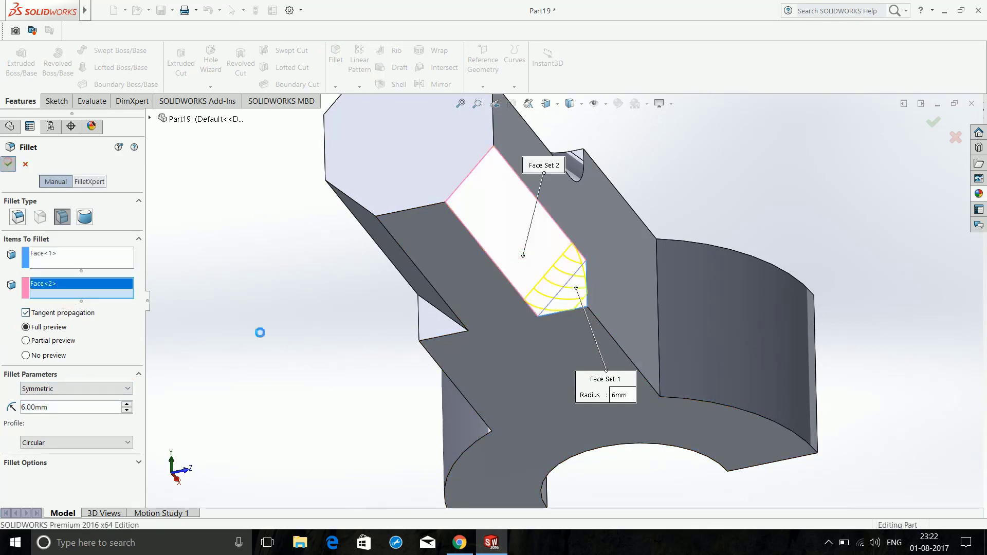
- Add a 6 mm face fillet between the opposite lower triangular shoulder face and its adjoining sloped octagon face
middle_click_drag(269, 346, 351, 351)
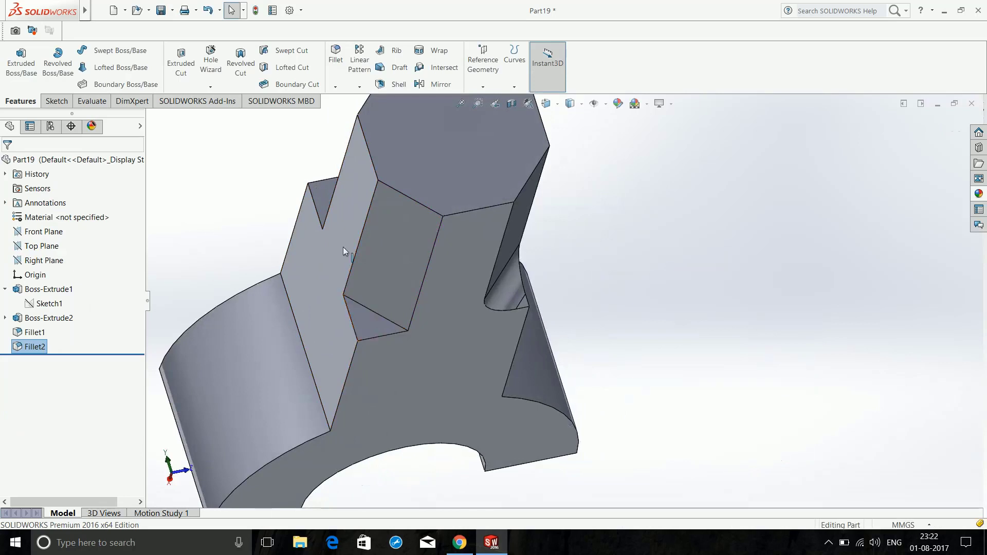
left_click(335, 54)
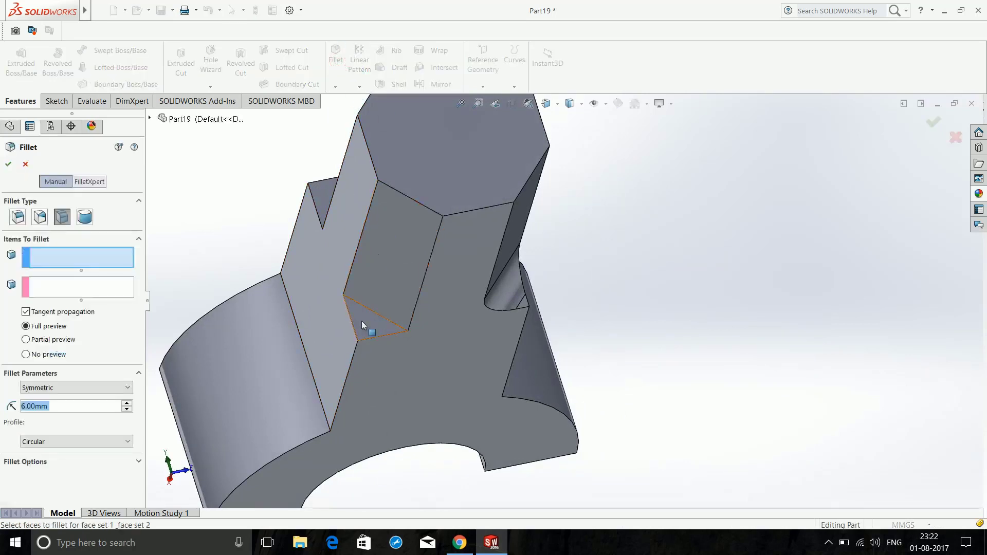
left_click(362, 321)
left_click(94, 282)
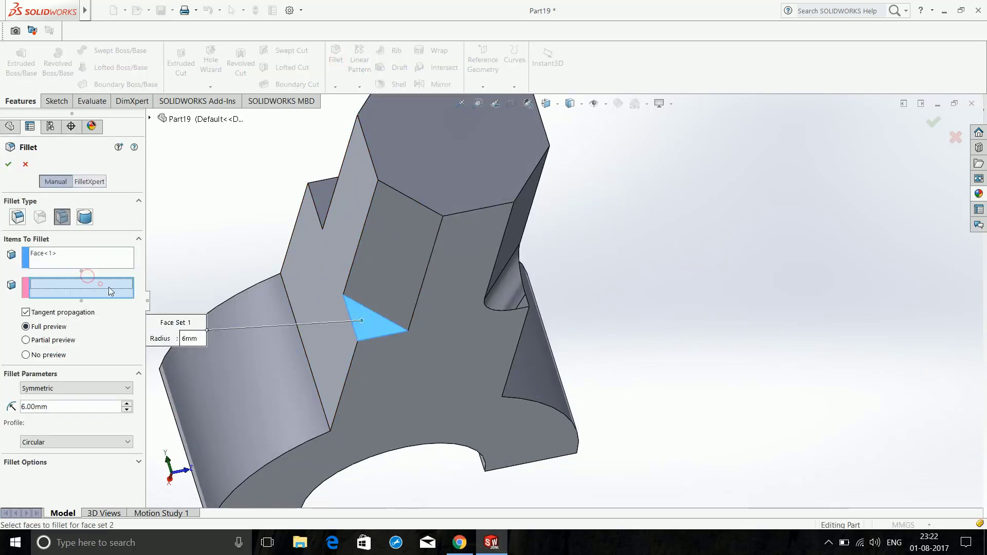
left_click(404, 268)
left_click(9, 164)
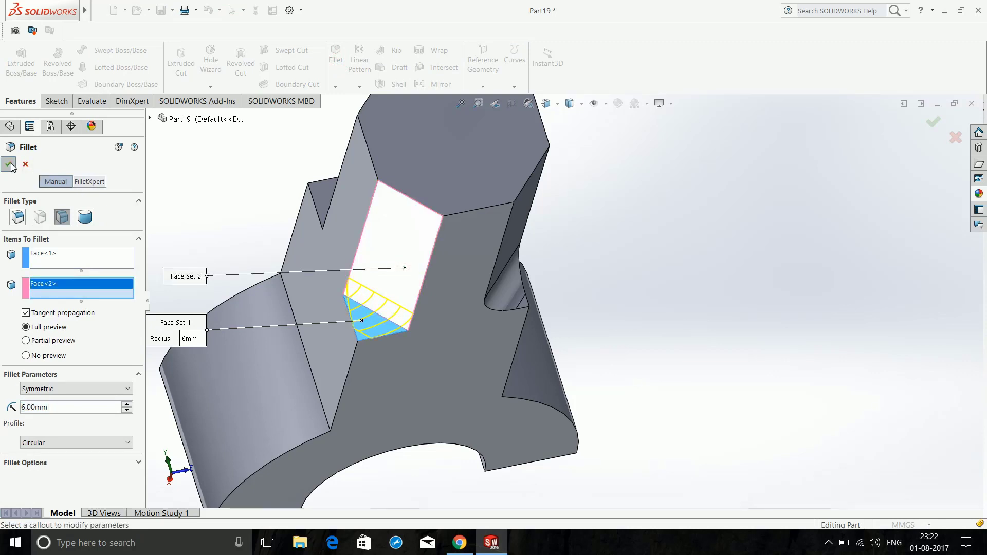
- Add a 6 mm face fillet between the remaining upper triangular shoulder face and its adjoining sloped octagon face
left_click(336, 58)
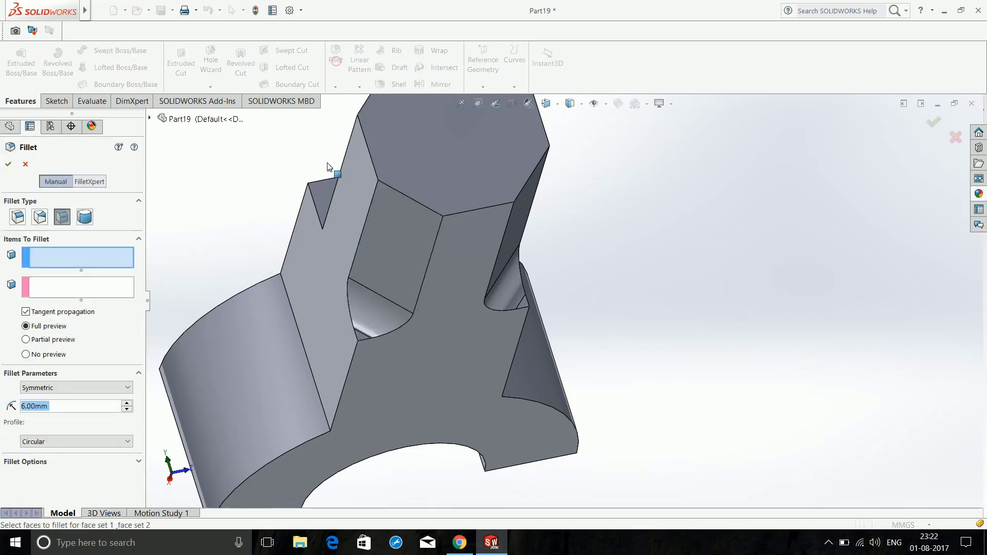
left_click(326, 189)
middle_click_drag(260, 217, 408, 194)
left_click(413, 186)
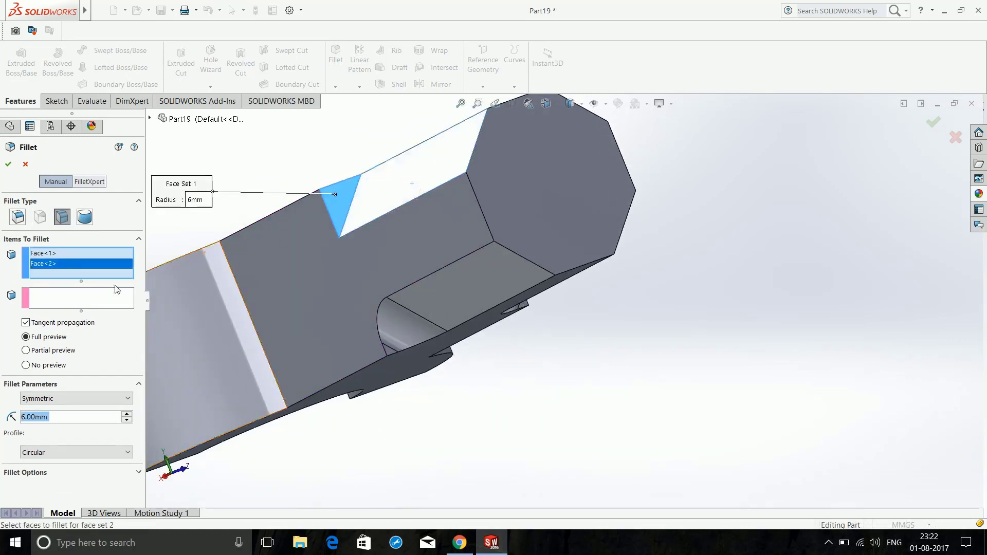
key("Delete")
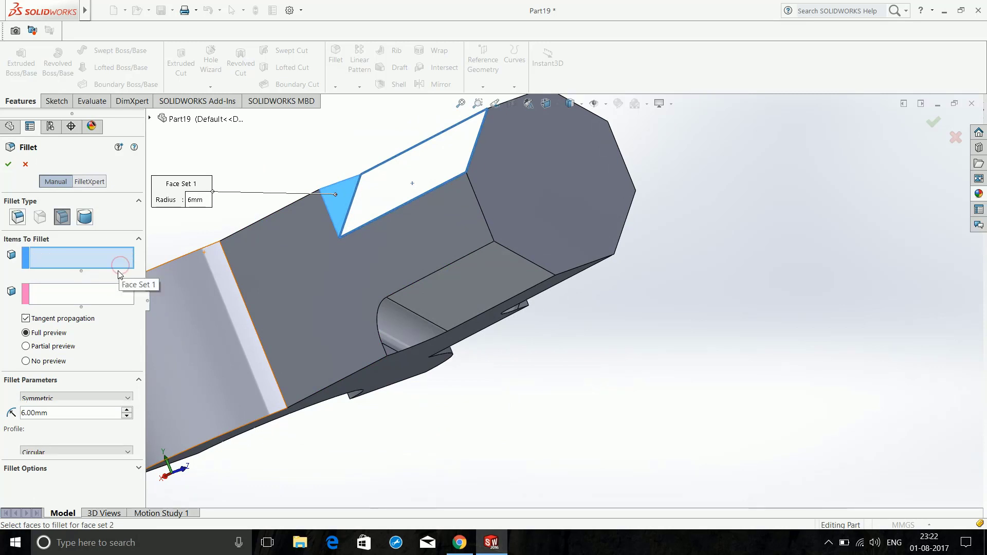
left_click(100, 295)
left_click(395, 181)
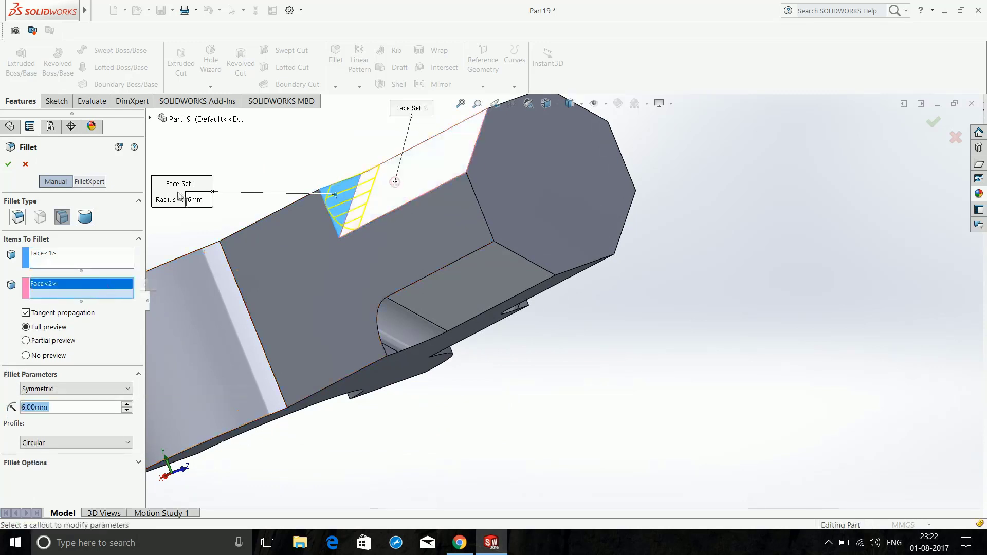
left_click(14, 164)
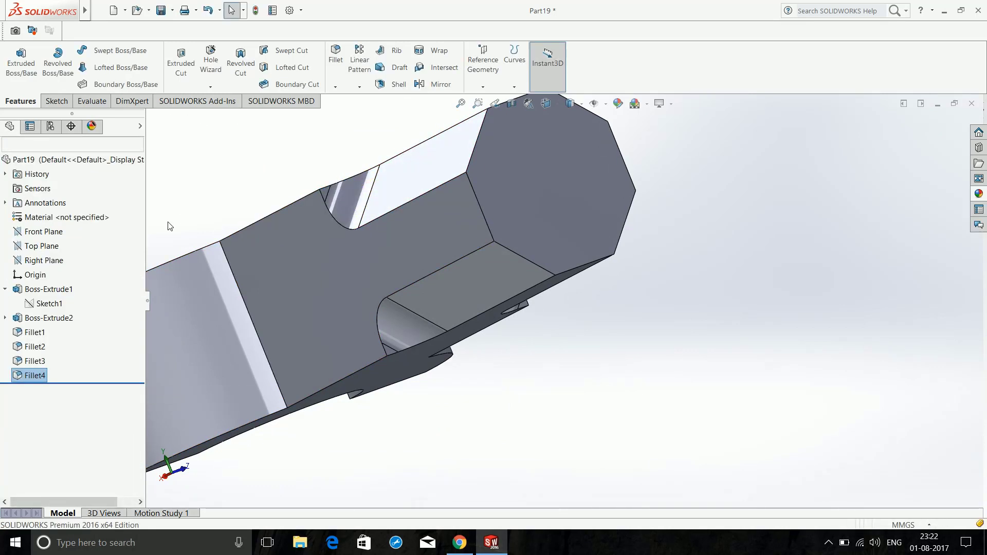
- Start a sketch on the octagonal end face of the extension and draw a circle about 17 mm in diameter near its centre
scroll(300, 176, "up", 5)
middle_click_drag(637, 188, 506, 270)
left_click(442, 306)
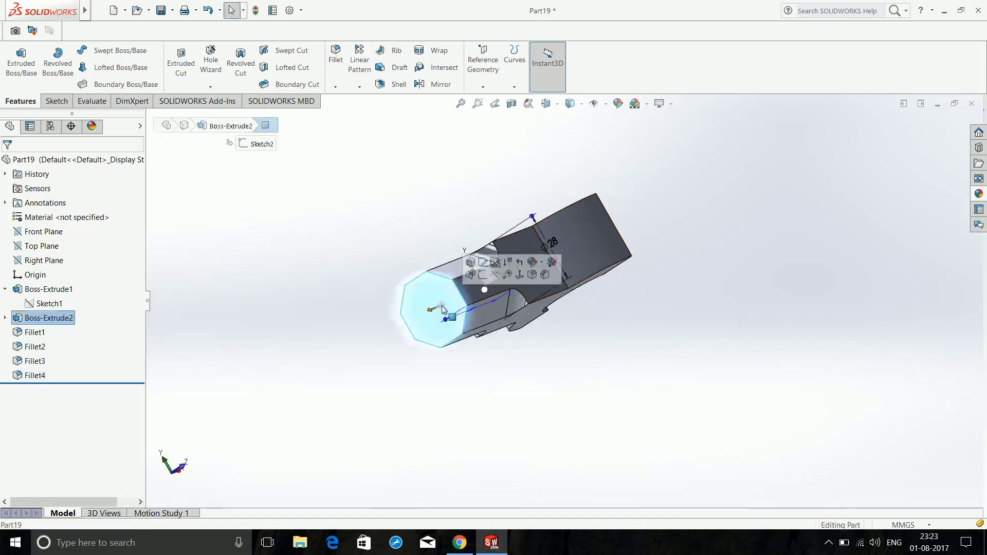
left_click(482, 274)
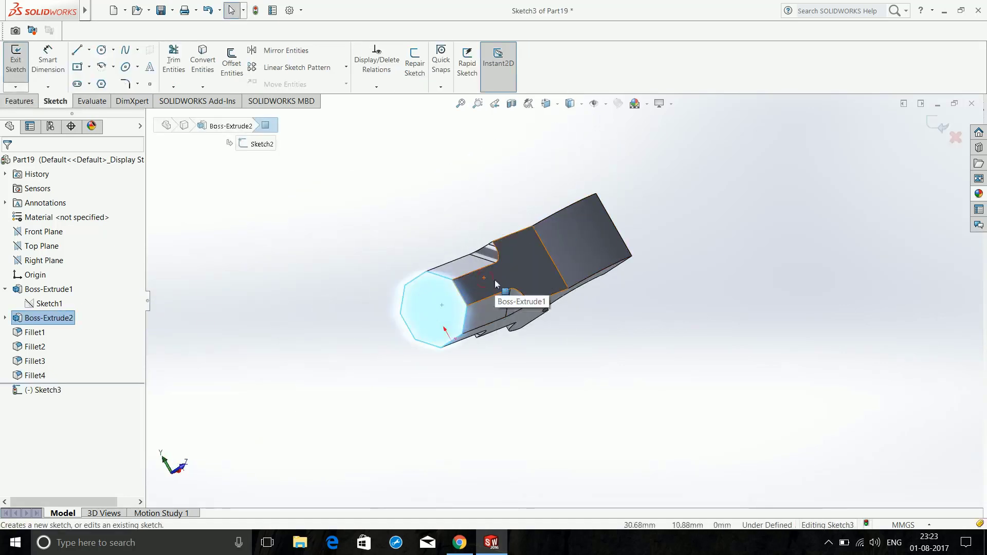
left_click(106, 53)
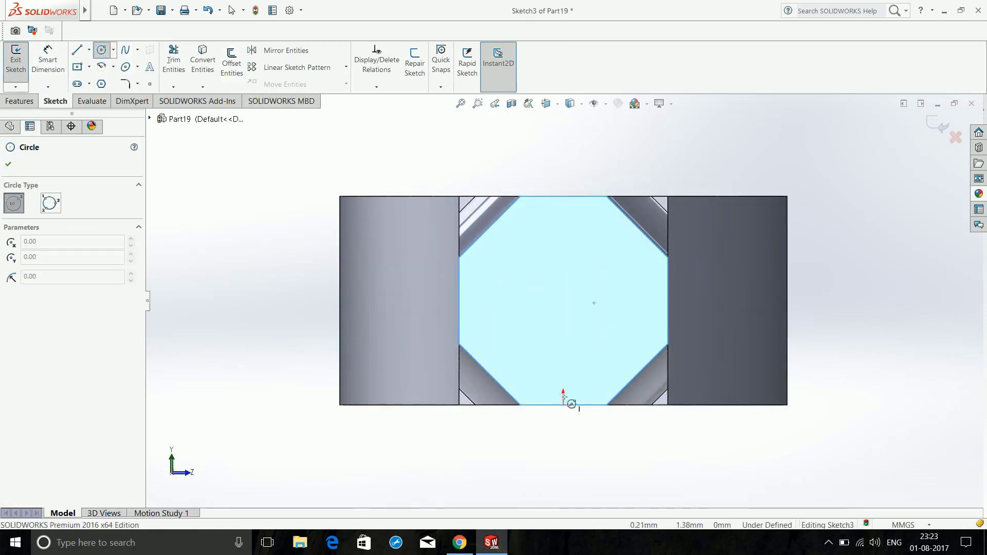
left_click(567, 313)
left_click(602, 364)
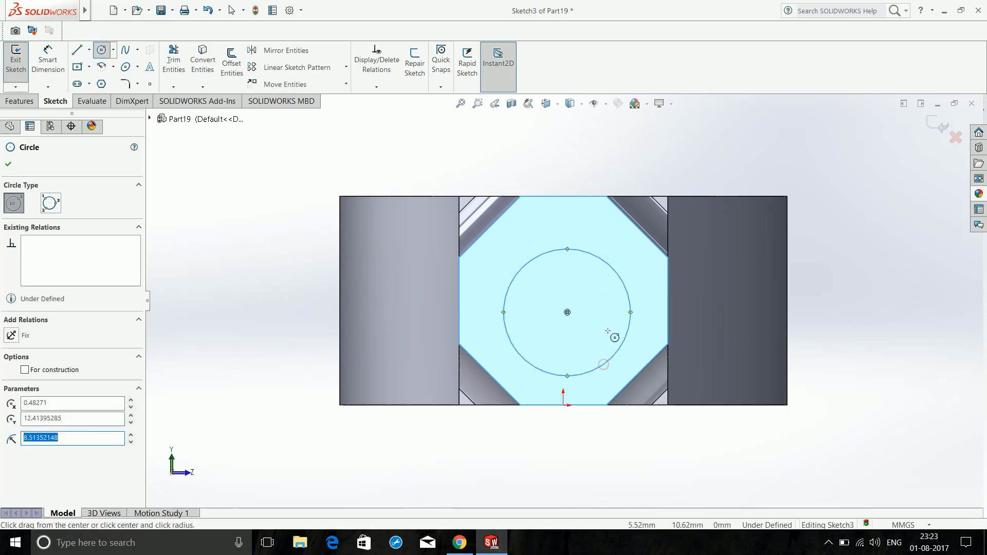
- Dimension the circle's diameter as 25 mm
left_click(48, 60)
left_click(629, 293)
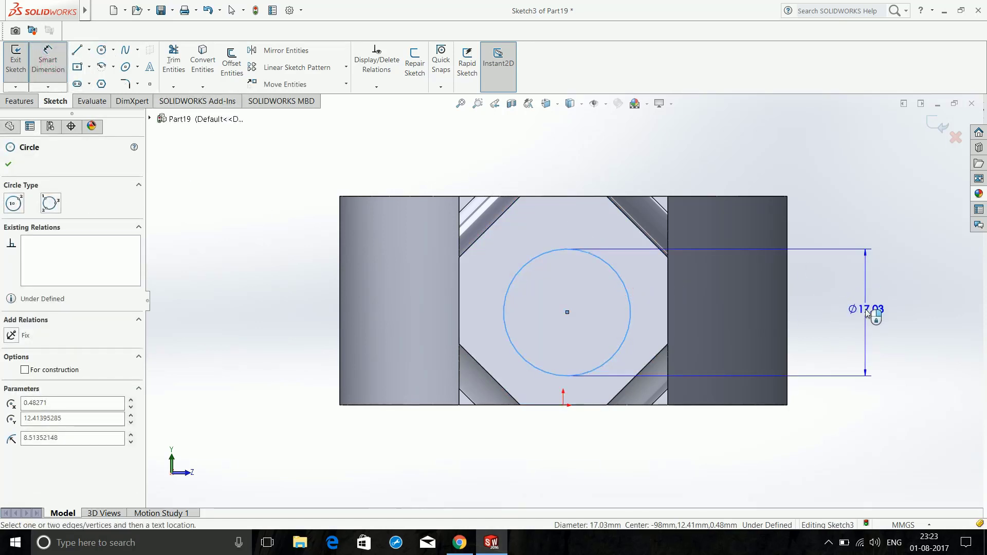
left_click(868, 312)
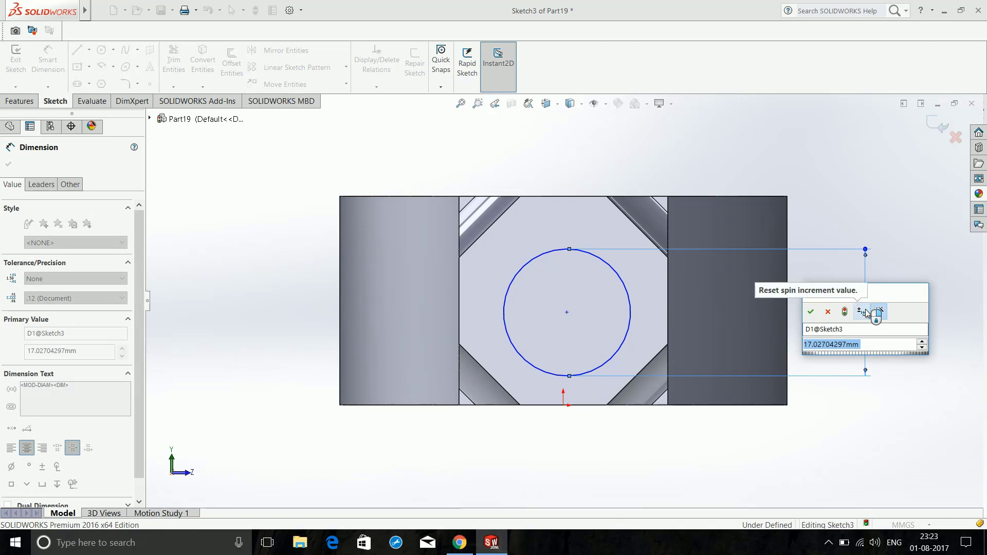
type("16")
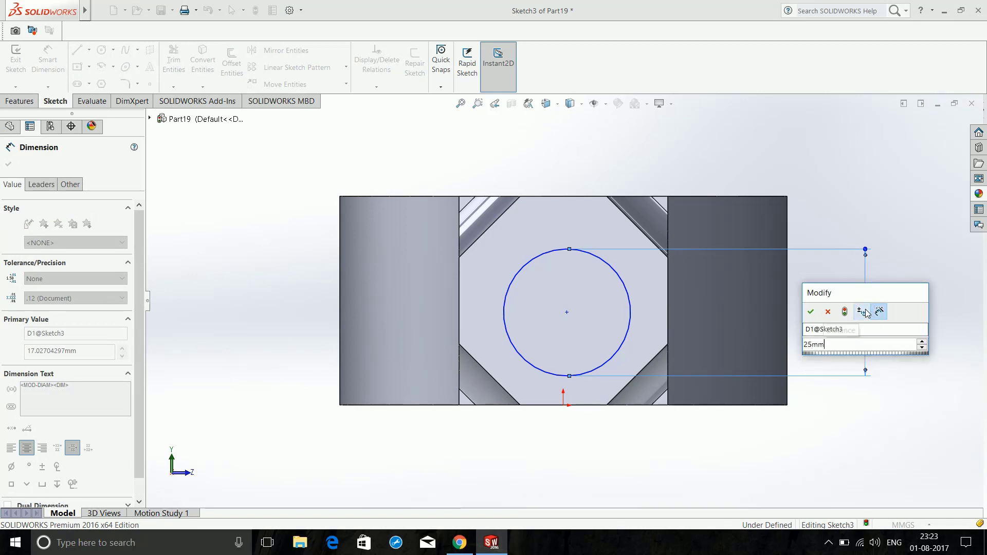
key("Escape")
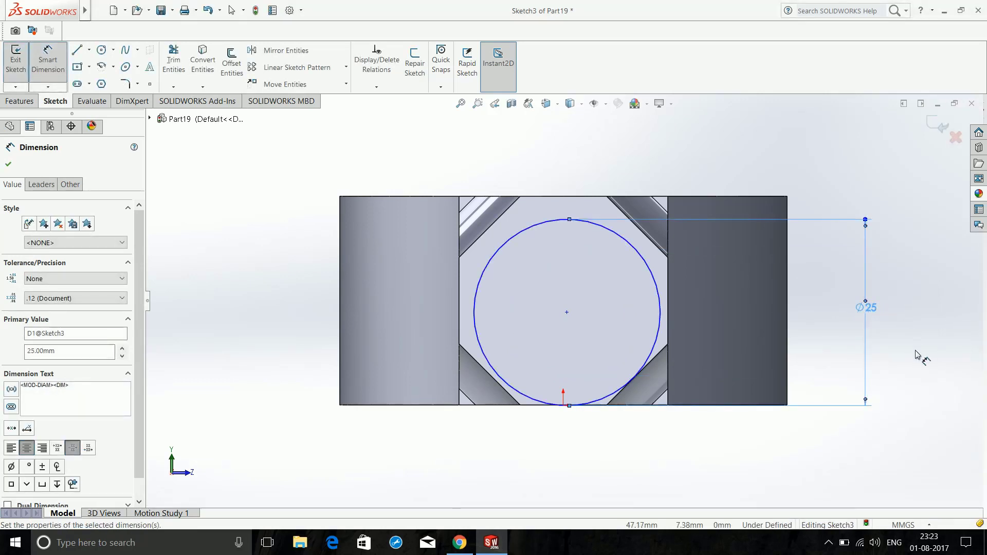
- Dimension the circle's centre 14 mm vertically from the lower edge of the octagonal face
left_click(567, 313)
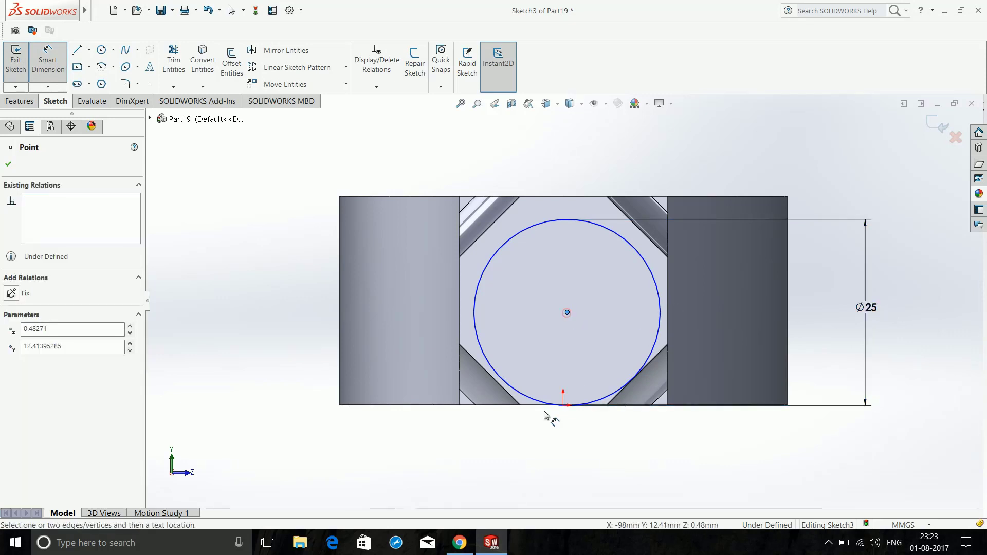
left_click(528, 406)
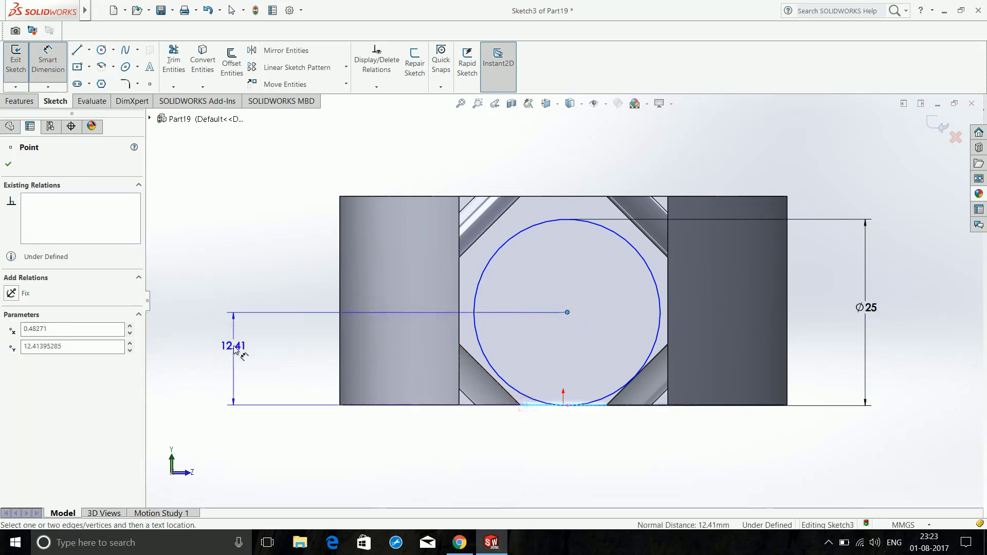
left_click(221, 348)
type("14mm")
key("Return")
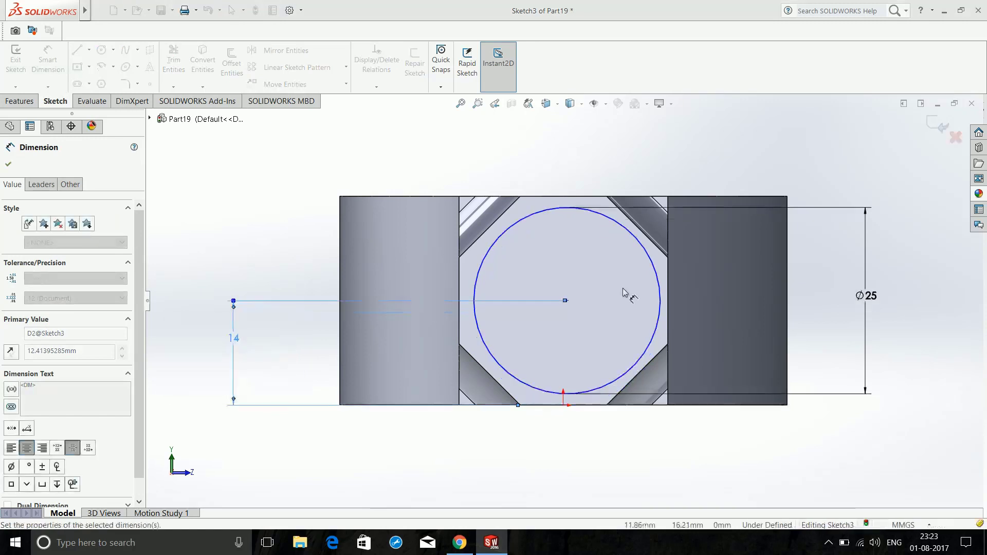